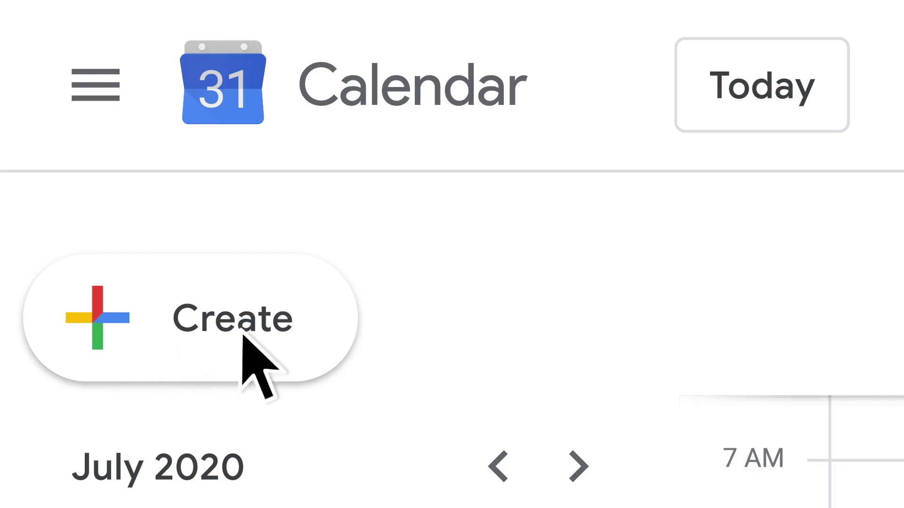
Step: Create the event 'Mrs. Harrison's Family Time', add the suggested guest, and join its video call
click(312, 307)
text(Mrs. Harrison's Family Time)
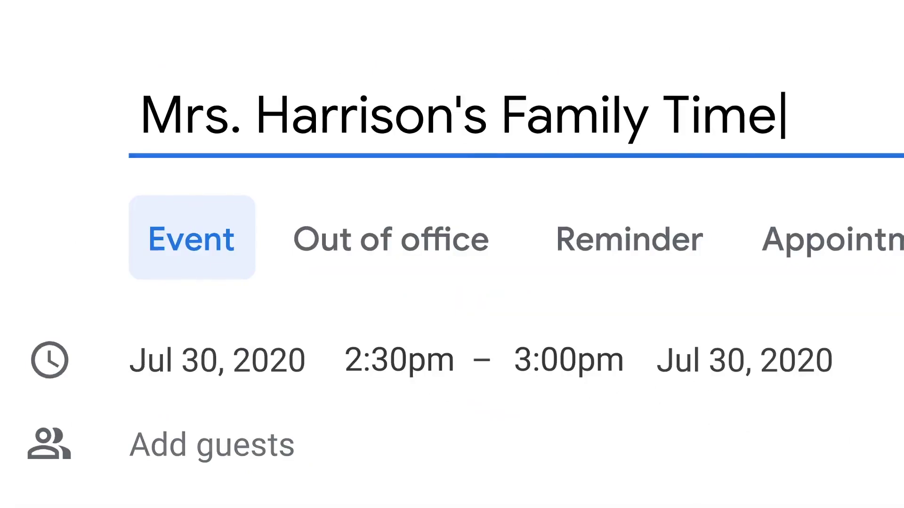
click(294, 454)
text(marcus)
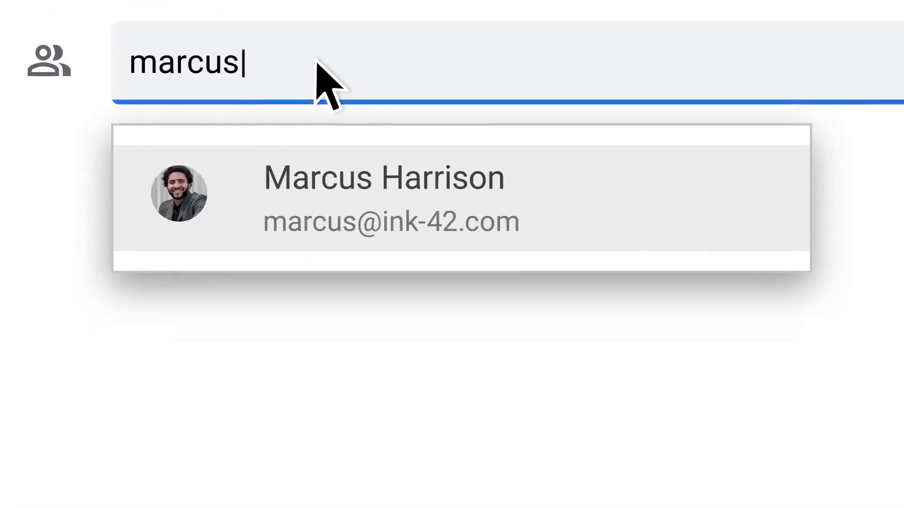
click(393, 214)
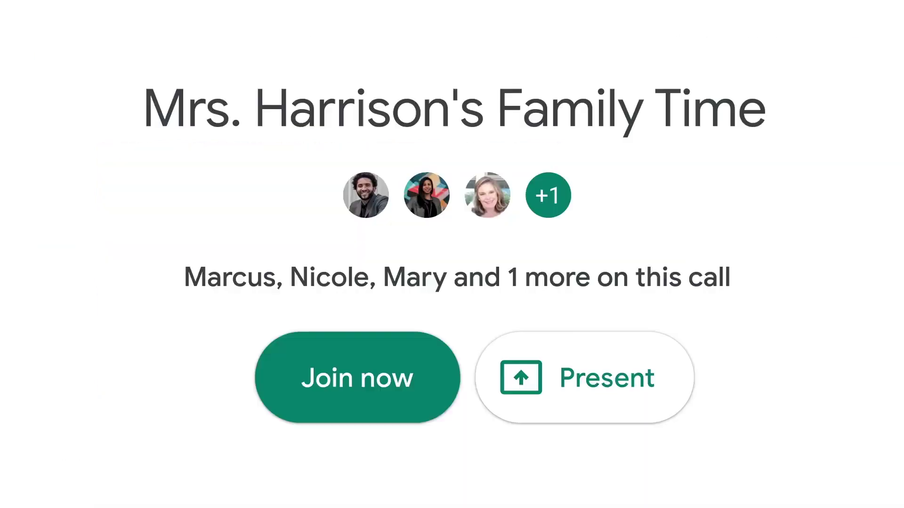
click(357, 388)
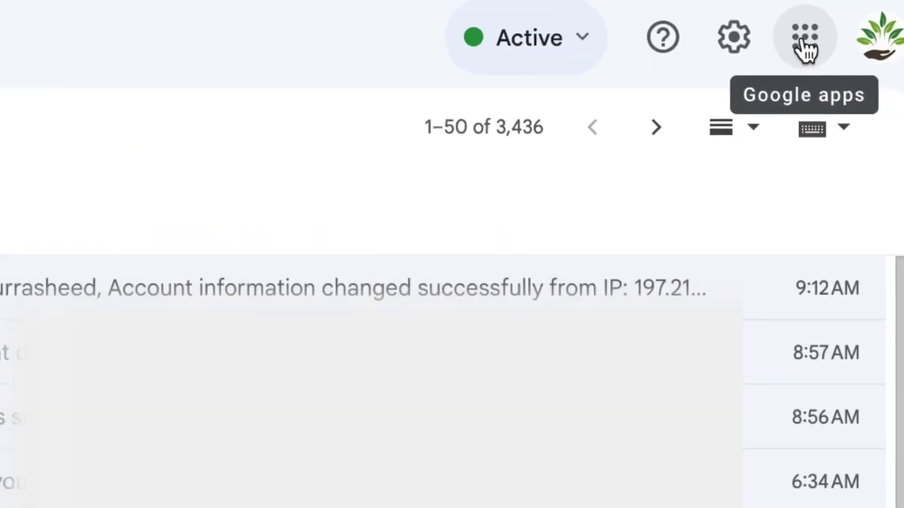
Step: Open Google Meet from Gmail's Google apps list, moving Meet to the top
click(865, 55)
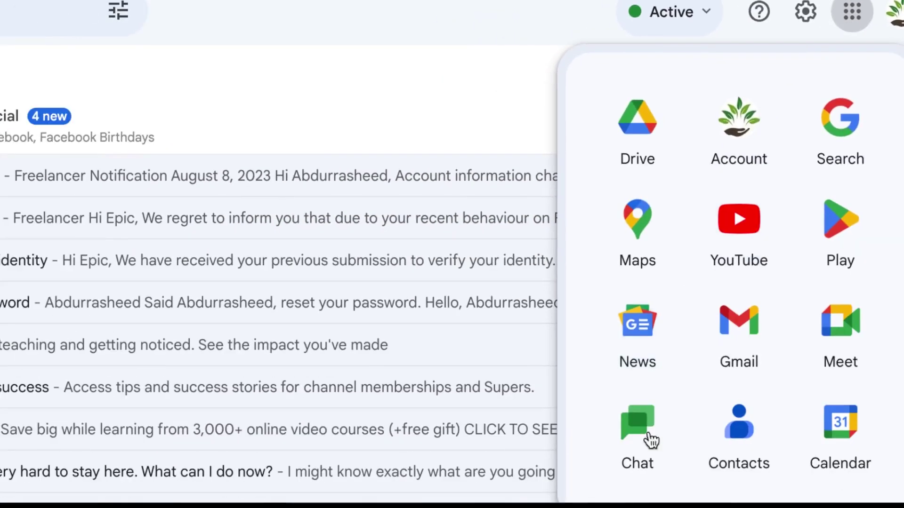
scroll(780, 395, down, 1)
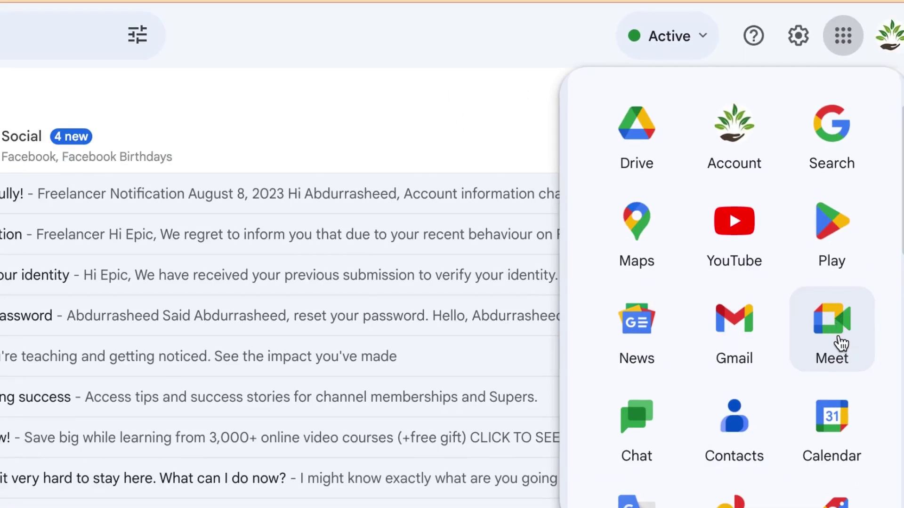
drag(840, 342, 669, 137)
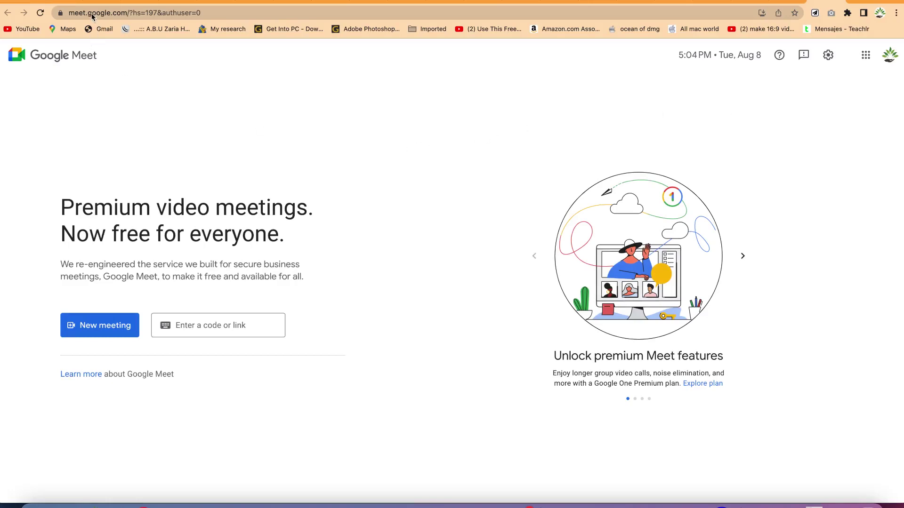
Step: Show the New meeting options: meeting for later, instant meeting, or schedule in Calendar
click(93, 16)
click(91, 15)
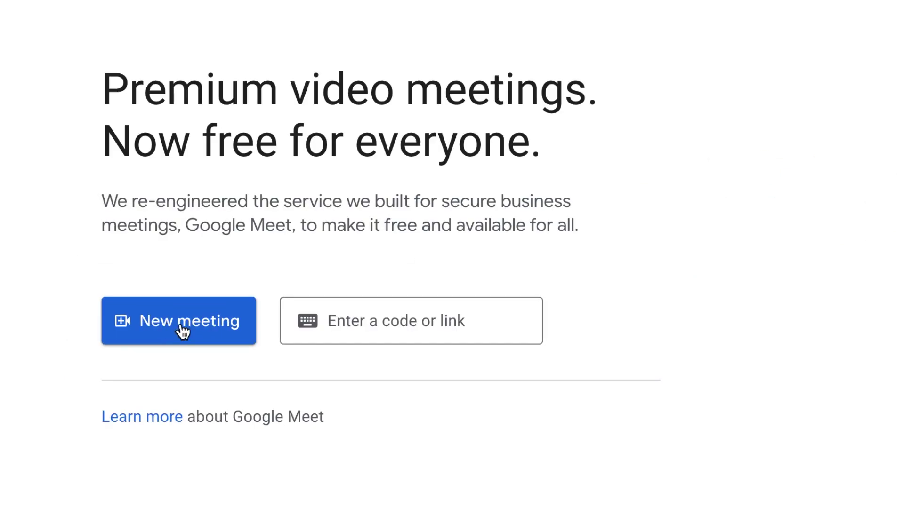
click(367, 325)
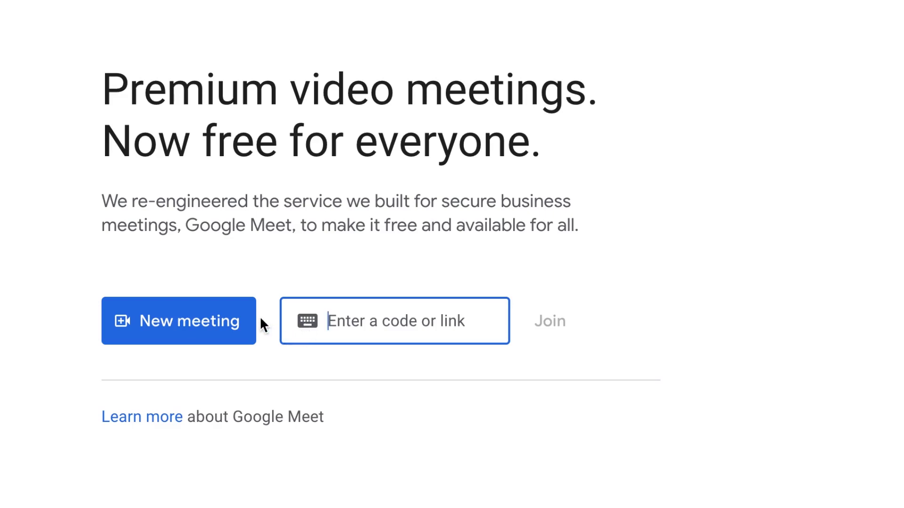
click(196, 335)
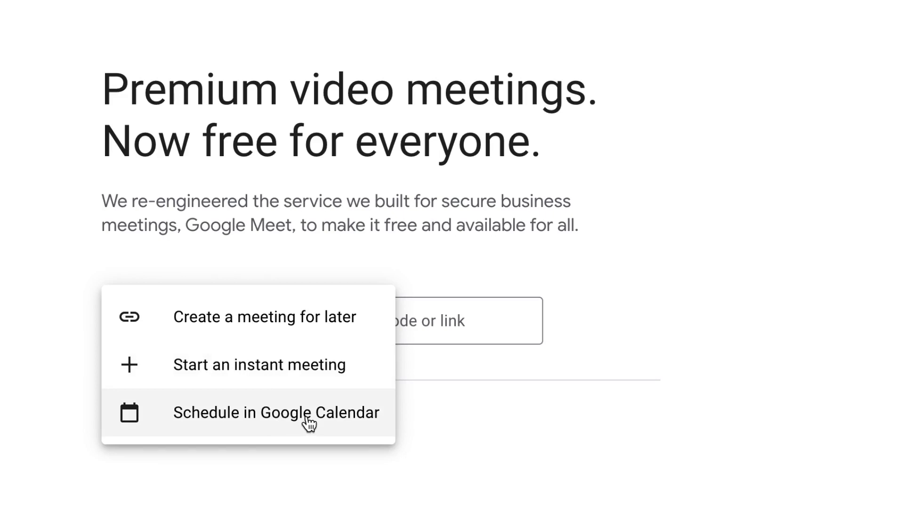
Step: Create a meeting link for later and close the link dialog
click(312, 329)
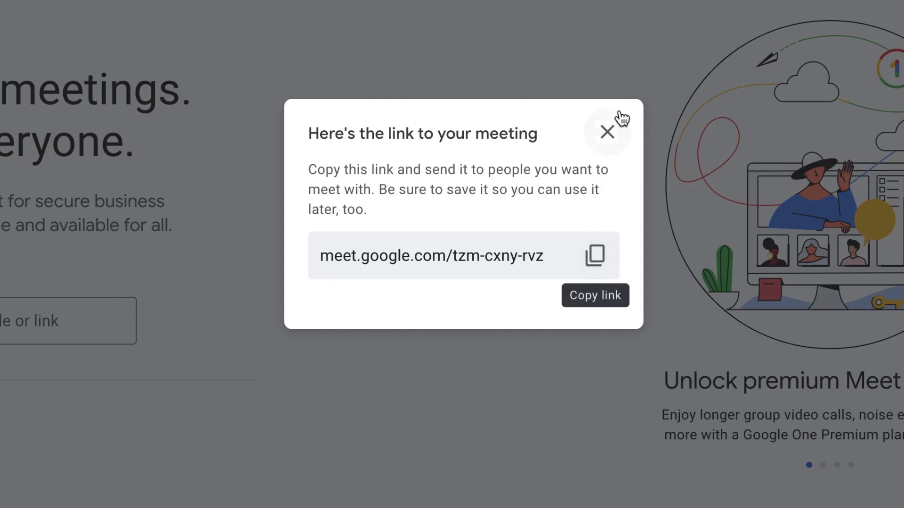
click(608, 132)
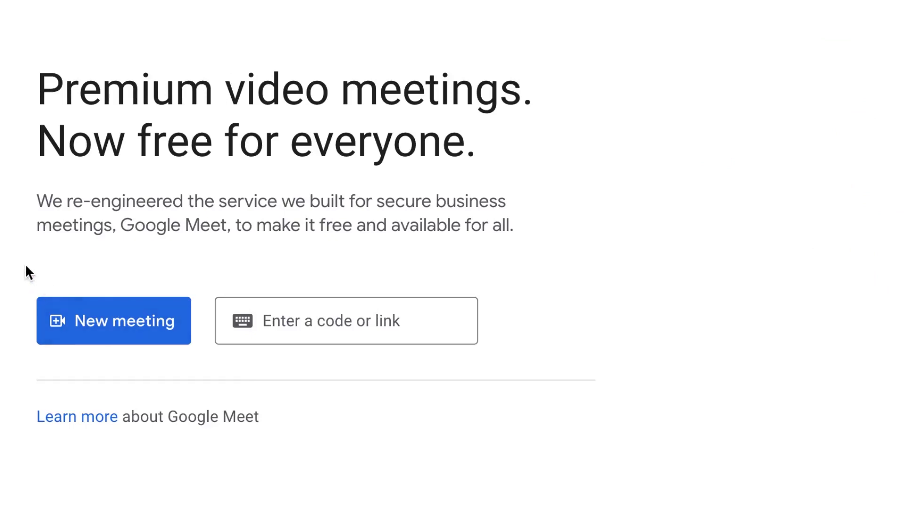
Step: Start an instant meeting from the New meeting menu
click(100, 314)
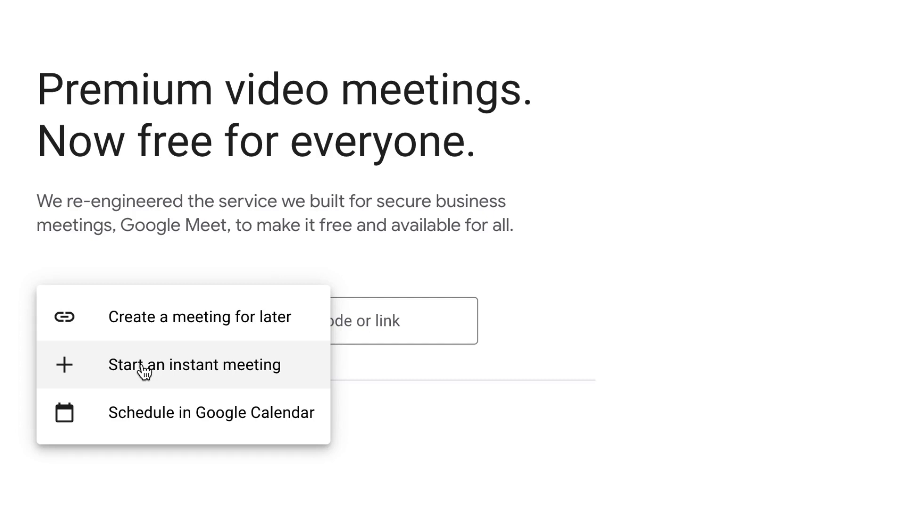
click(172, 372)
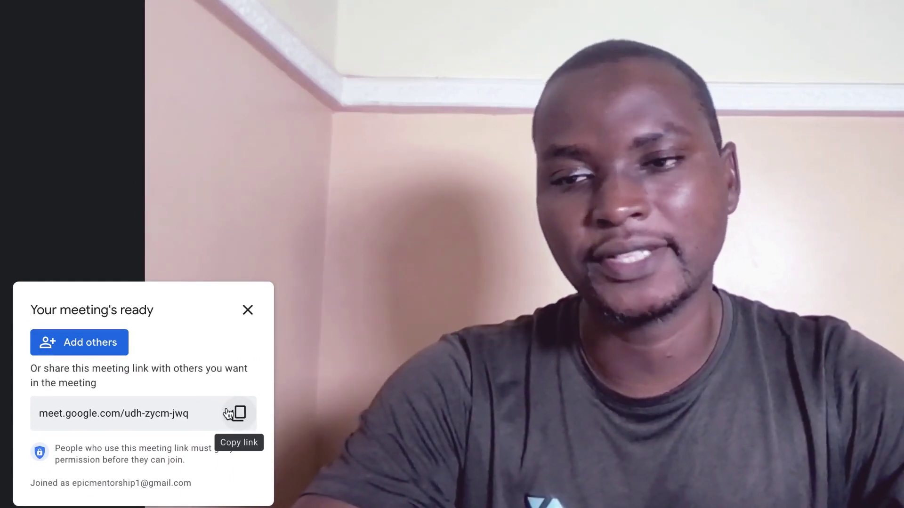
Step: Email a call invitation to a contact found by searching their name
click(83, 348)
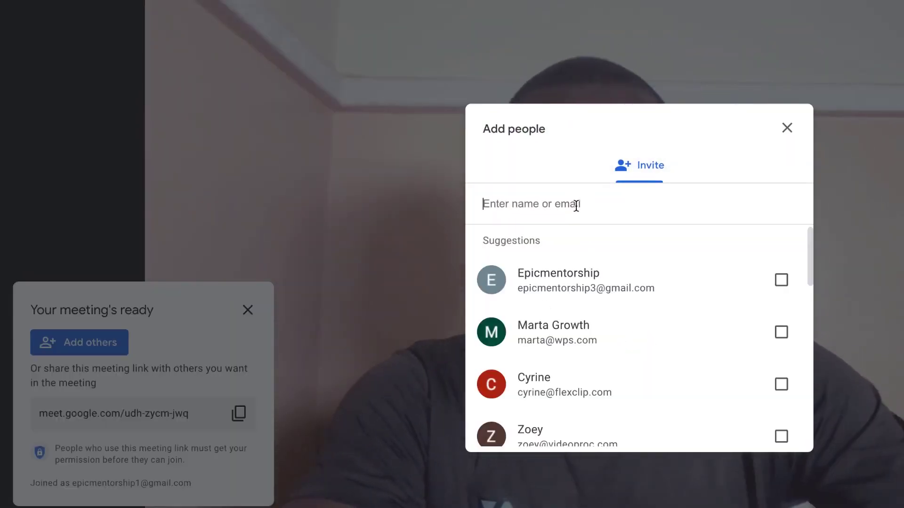
text(e)
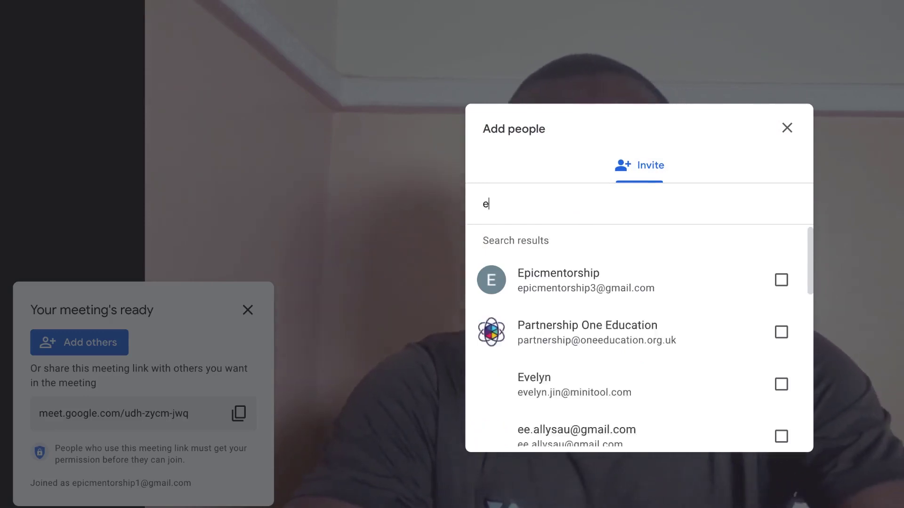
text(picm)
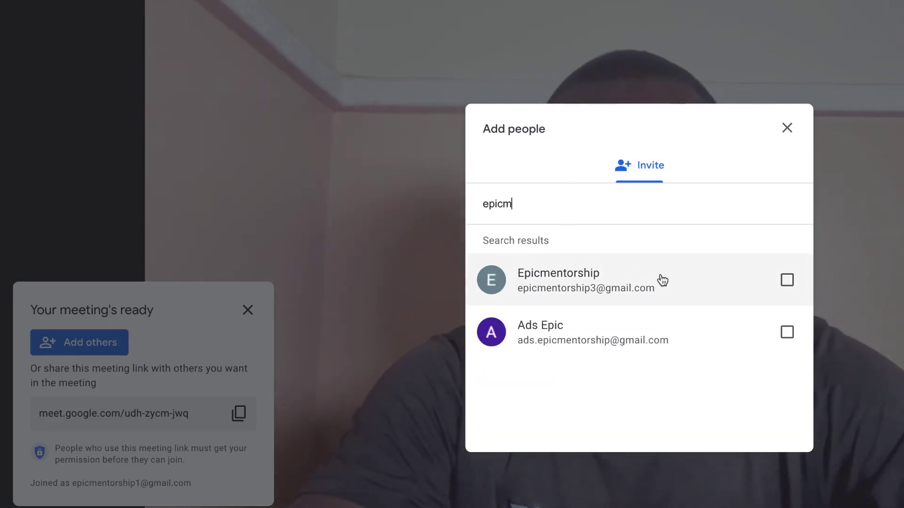
click(789, 283)
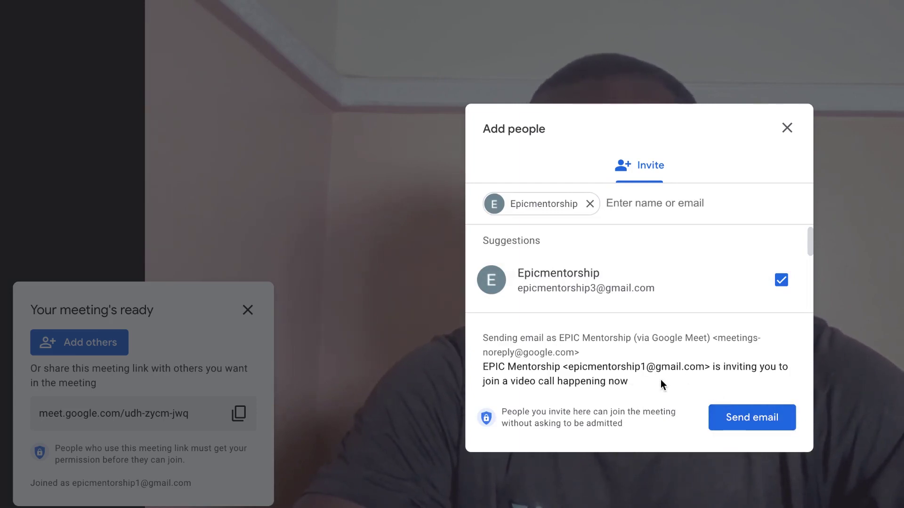
click(751, 418)
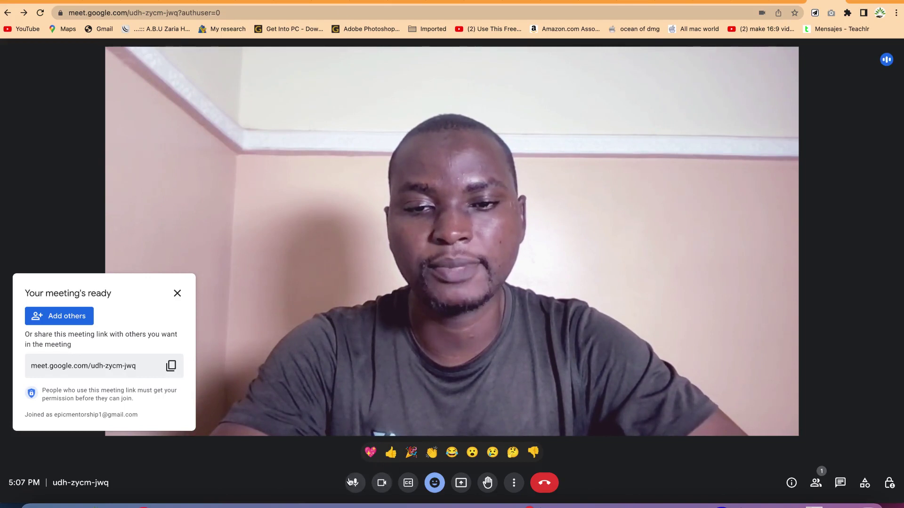
Step: Toggle the camera off, on, and off again
click(380, 486)
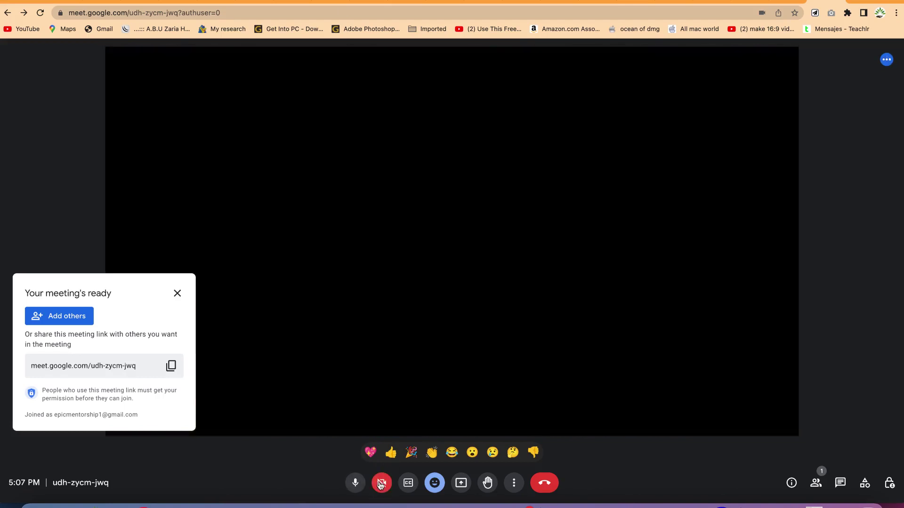
click(381, 486)
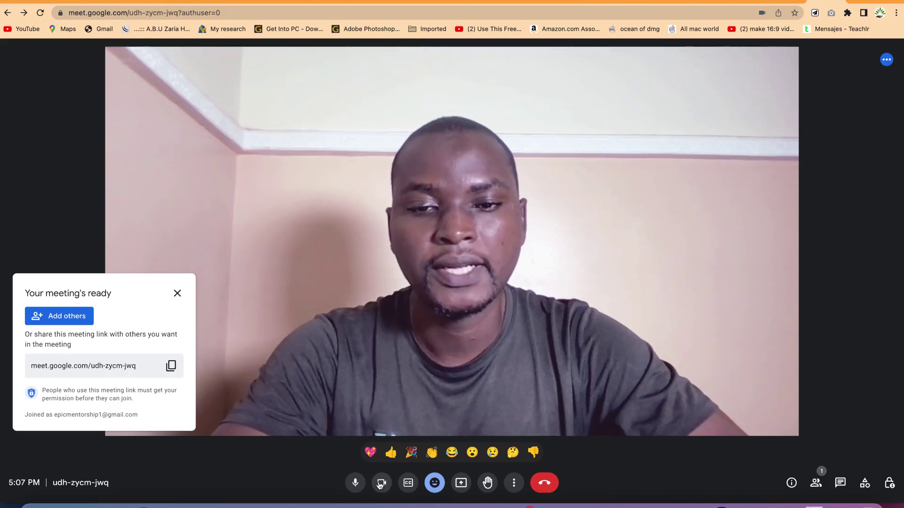
click(380, 486)
mouse_move(452, 269)
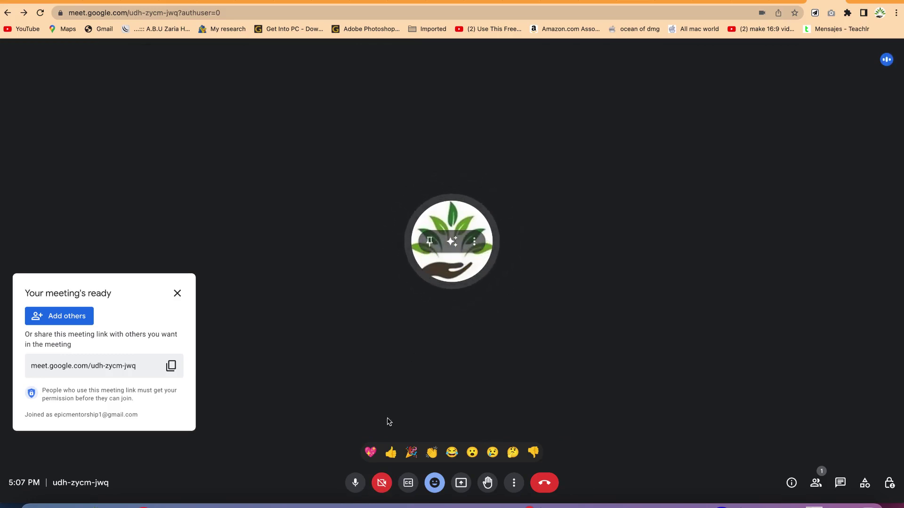
Step: Toggle the microphone several times, leaving it unmuted, then turn the camera on
click(355, 485)
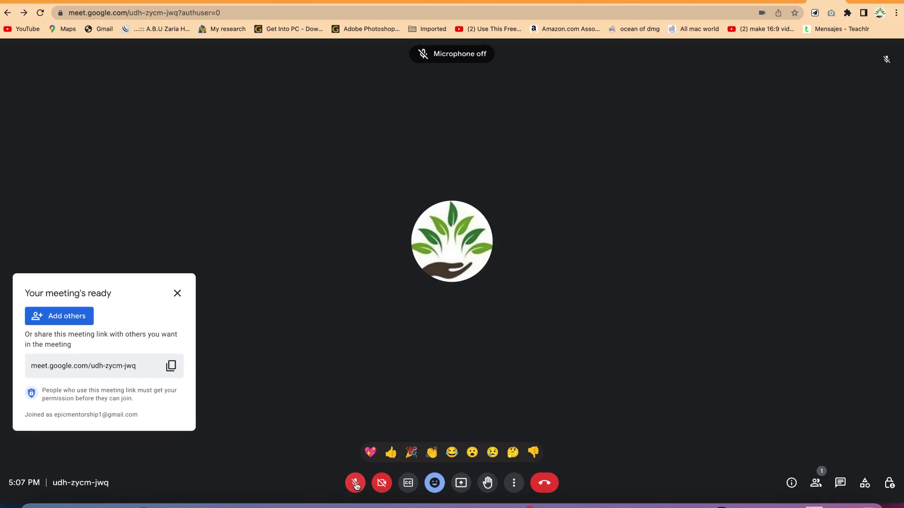
click(356, 485)
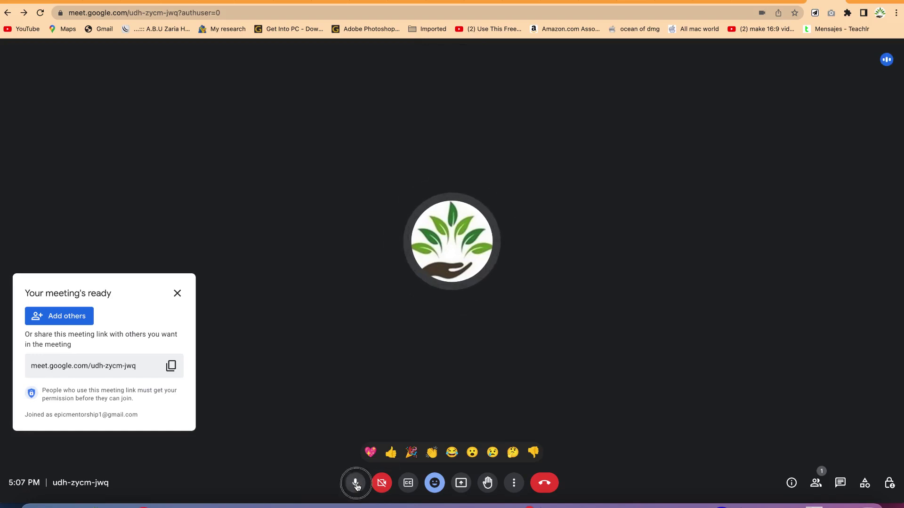
click(355, 485)
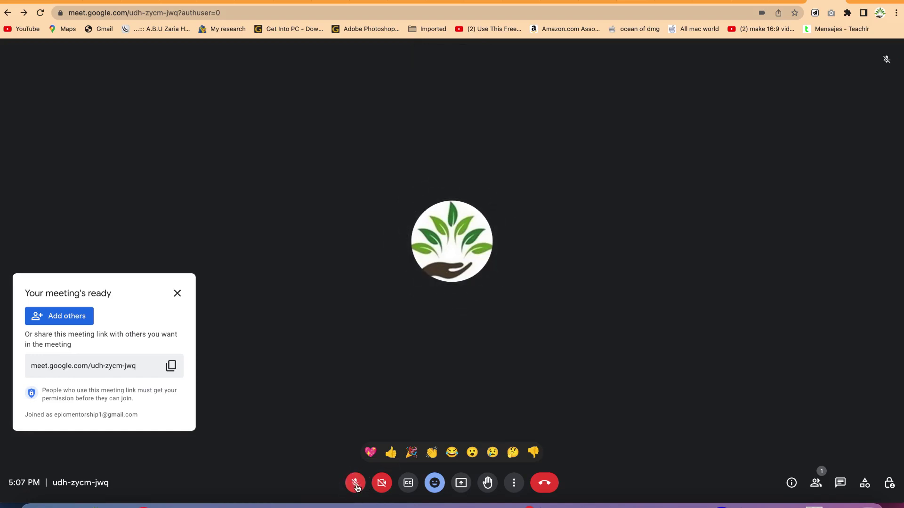
click(356, 485)
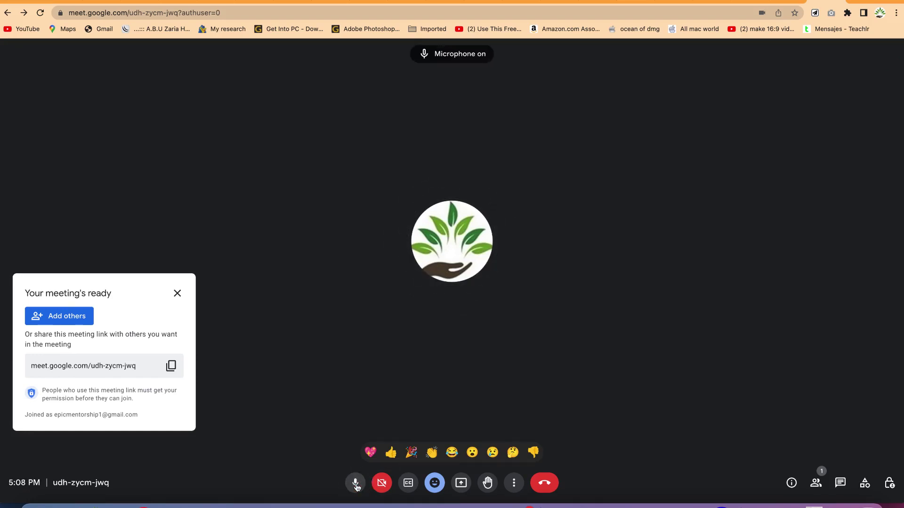
click(382, 485)
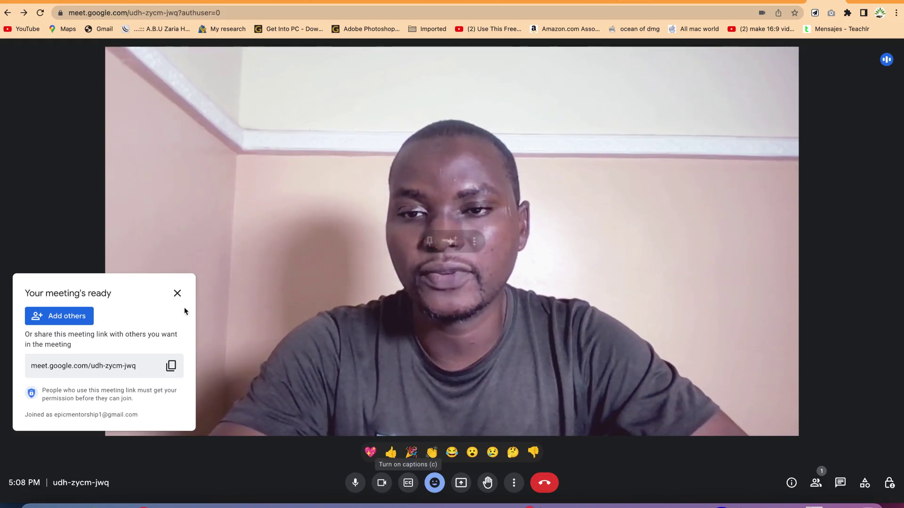
Step: Close the meeting-ready panel, then switch live captions on and back off
click(177, 293)
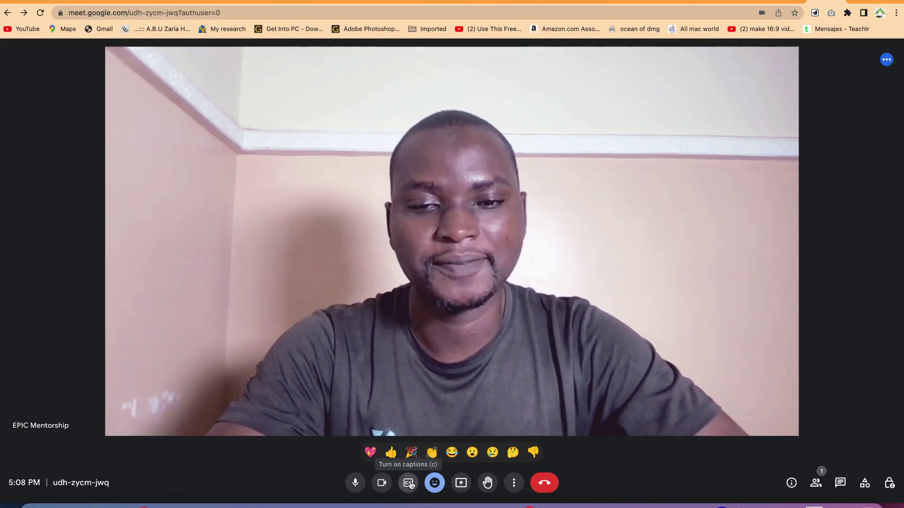
click(409, 483)
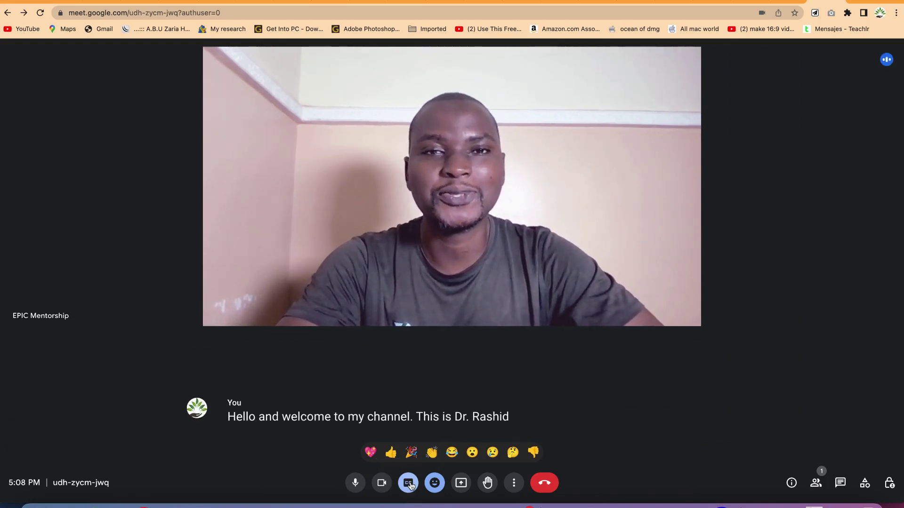
click(409, 485)
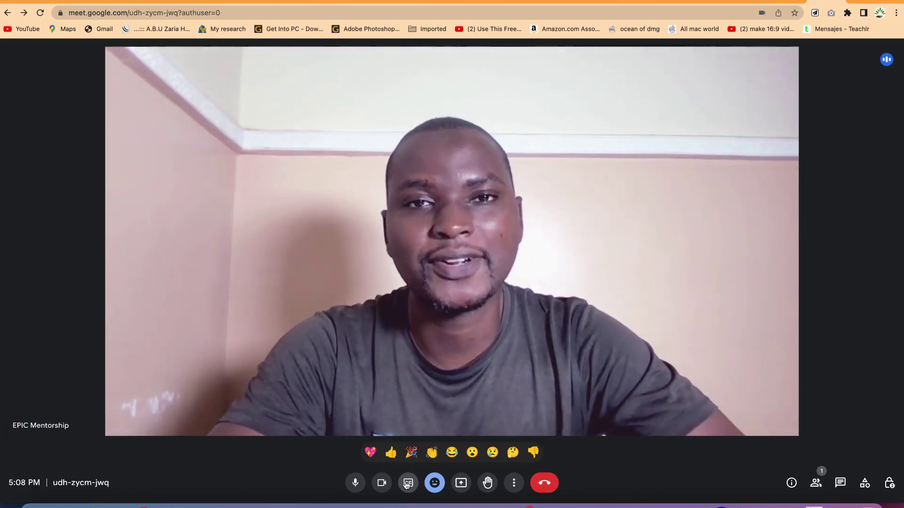
Step: Send thumbs-up, party-popper and thumbs-down emoji reactions to the call
click(434, 485)
click(435, 485)
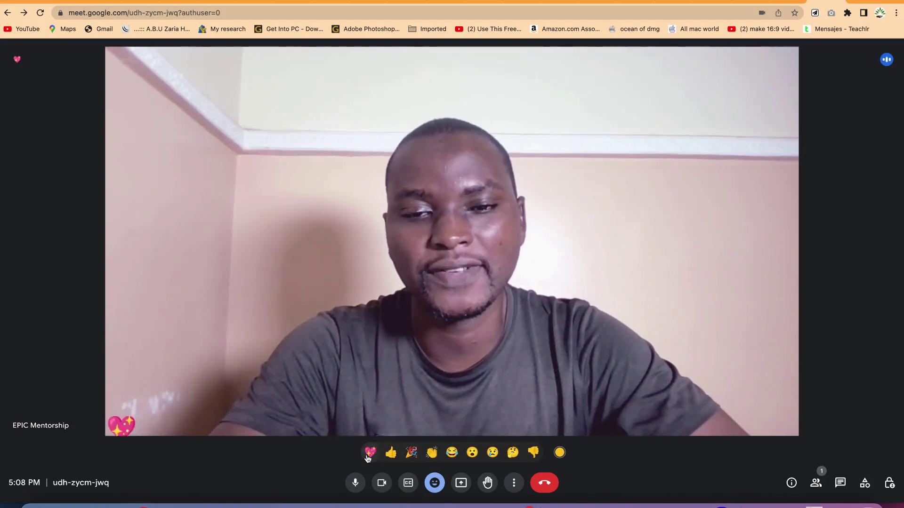
click(392, 453)
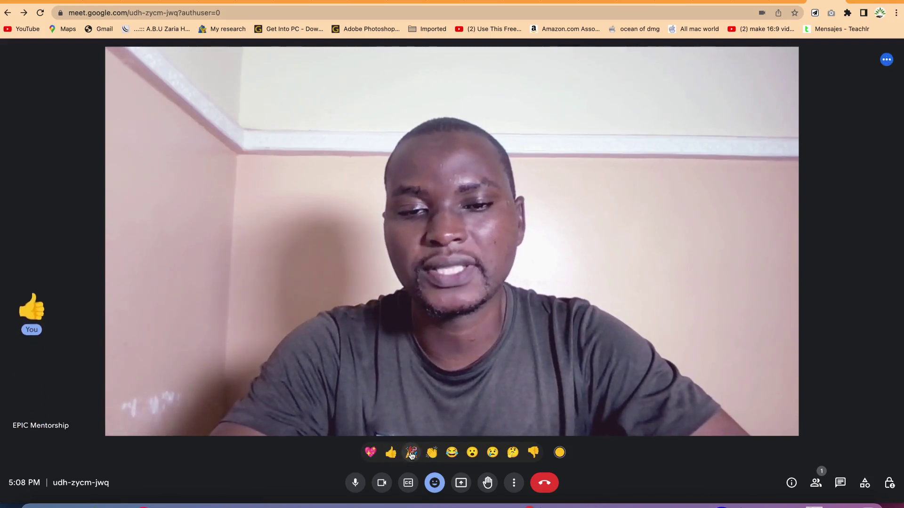
click(411, 453)
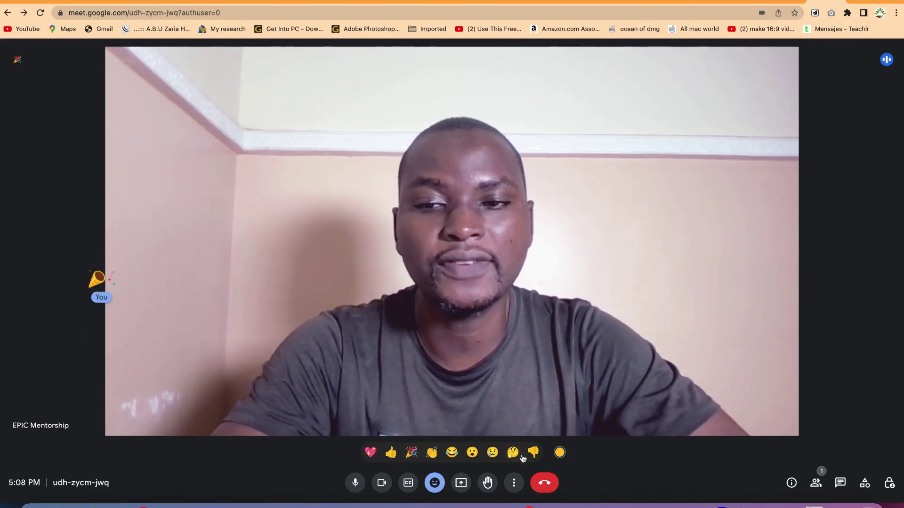
click(532, 453)
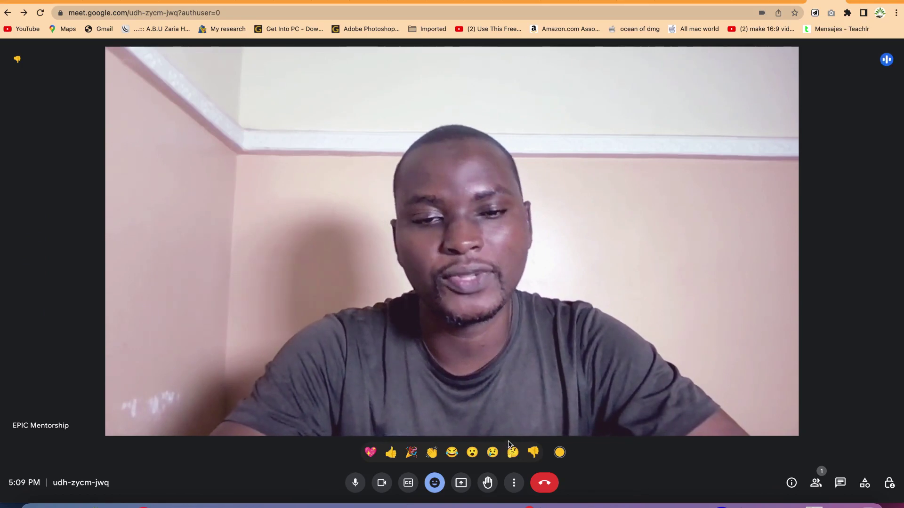
Step: Present the 'Untitled document - Google Docs' Chrome tab to the call
click(462, 485)
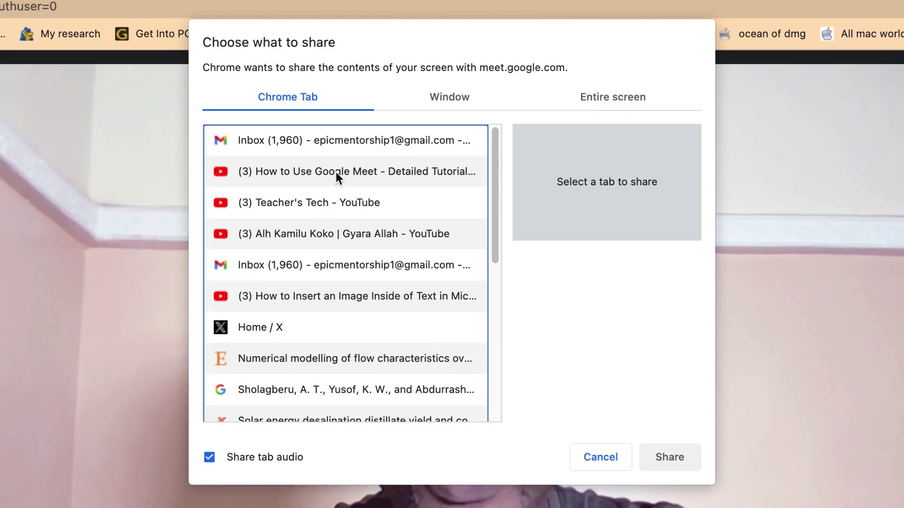
scroll(305, 371, down, 5)
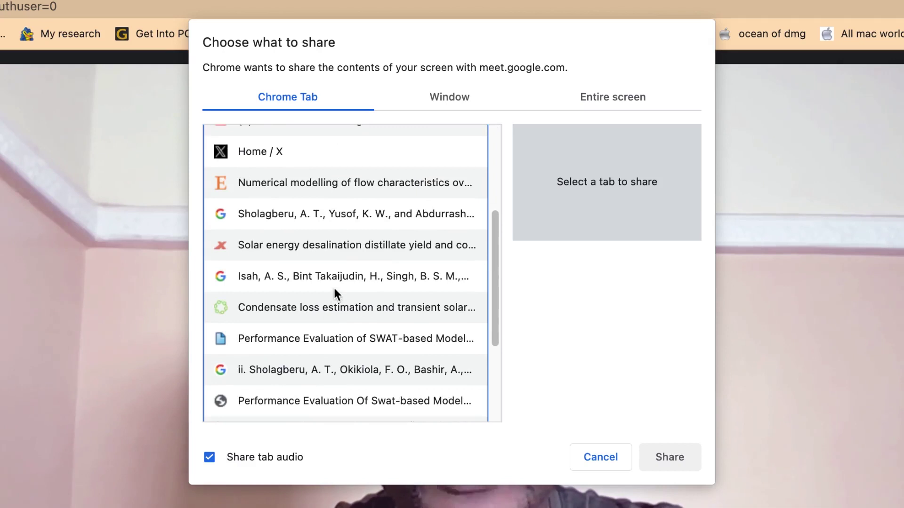
scroll(333, 287, down, 5)
click(318, 346)
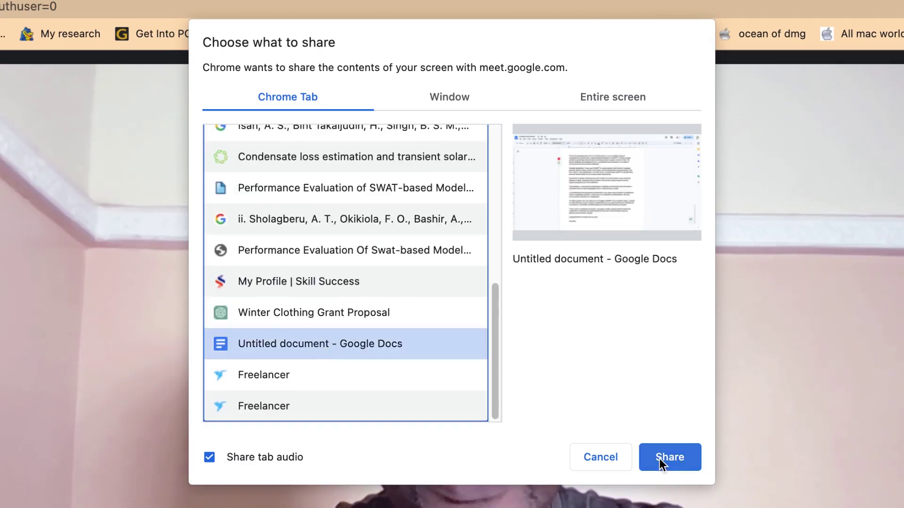
click(660, 458)
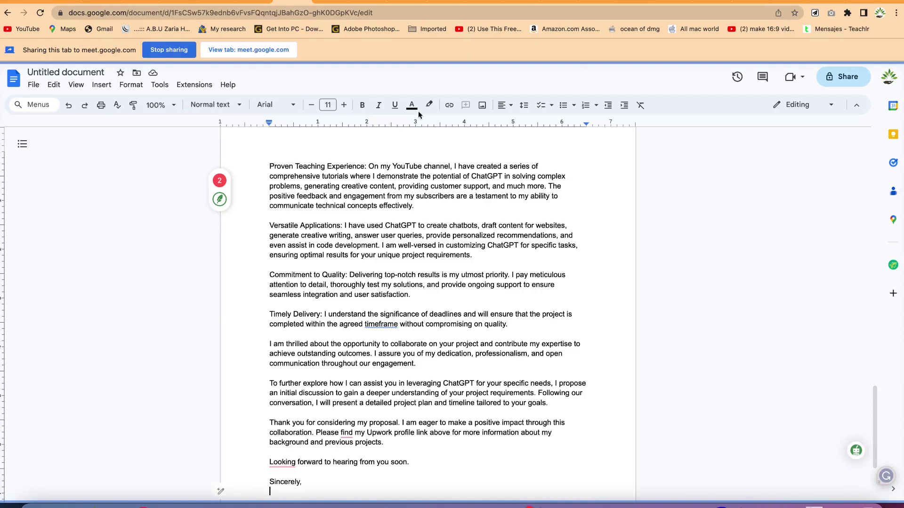
Step: Stop sharing the Google Docs tab and return to the Meet call tab
click(164, 56)
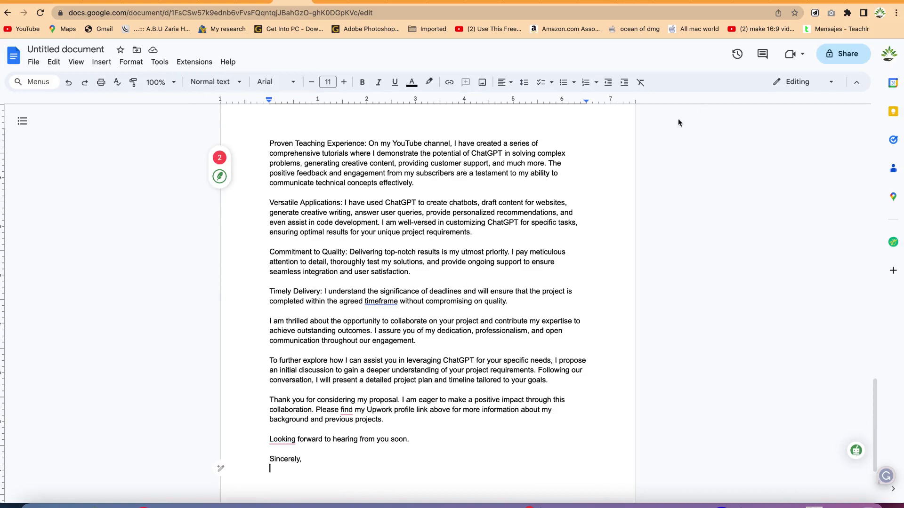
click(817, 2)
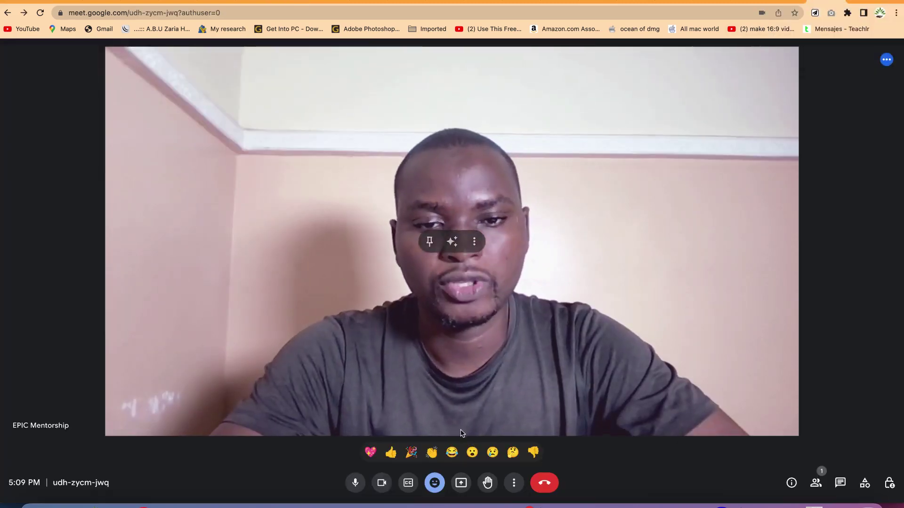
Step: Browse the shareable windows under Present now, settling on the Image in Text window
click(461, 483)
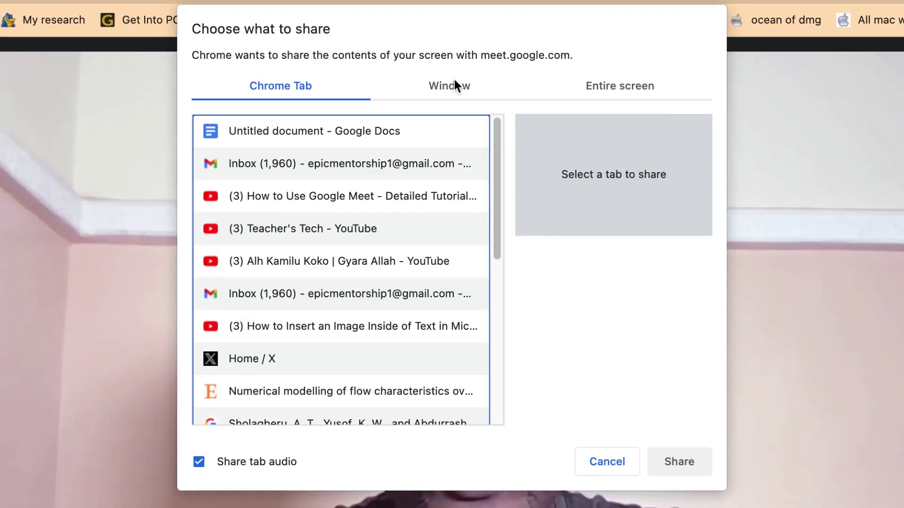
click(453, 63)
click(451, 147)
click(590, 144)
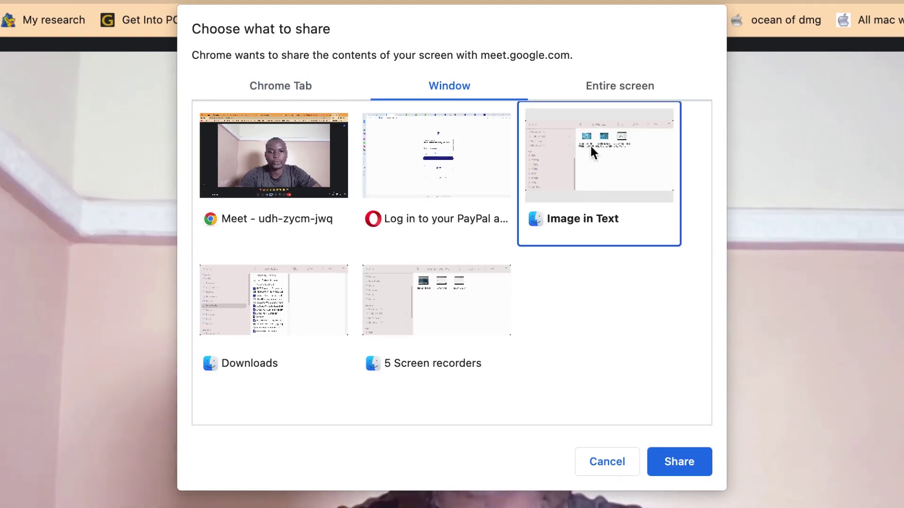
click(469, 324)
click(268, 299)
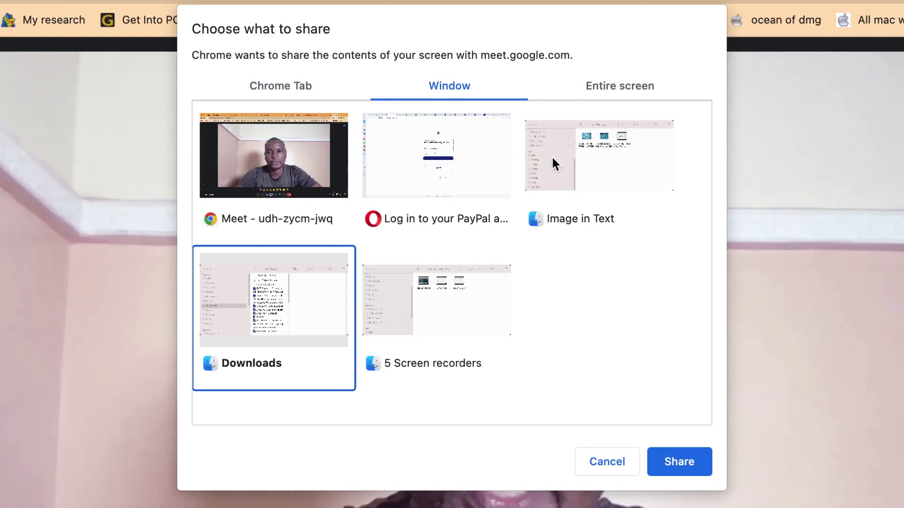
click(569, 155)
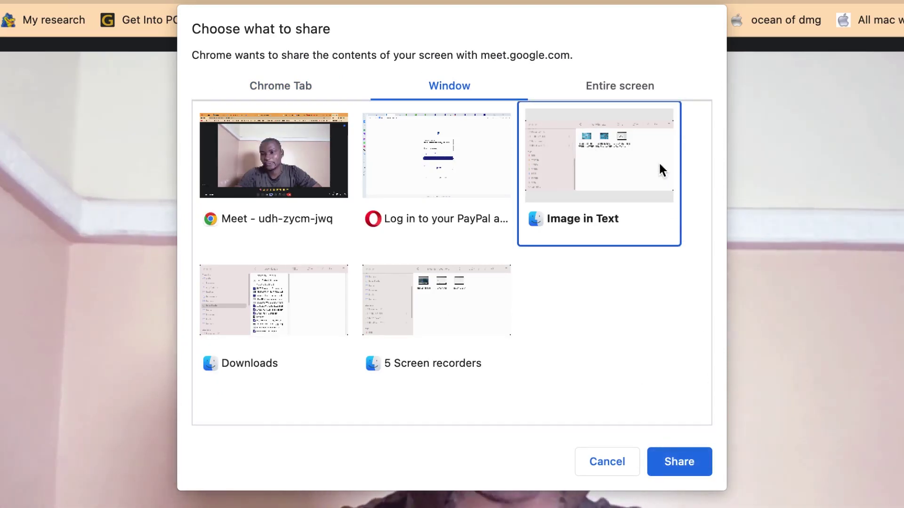
click(645, 82)
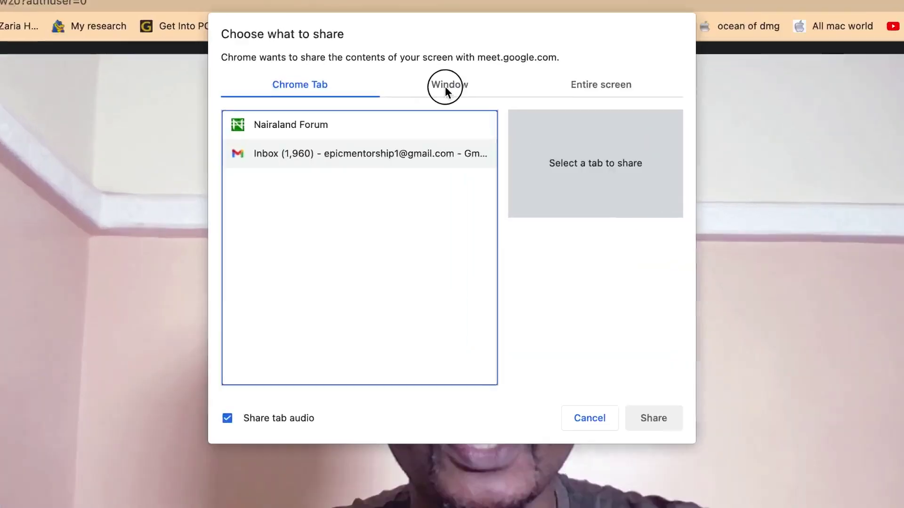
Step: Select the Entire screen thumbnail and start presenting the whole desktop to the call
click(446, 91)
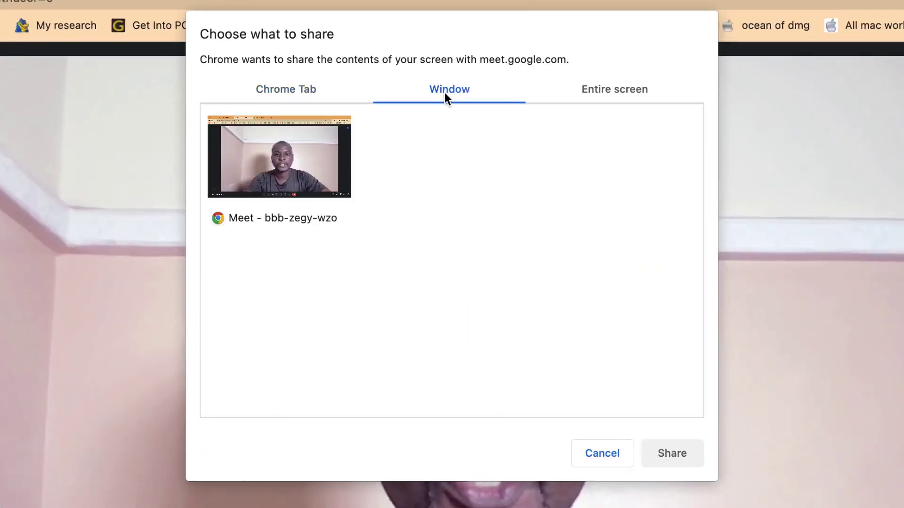
click(295, 159)
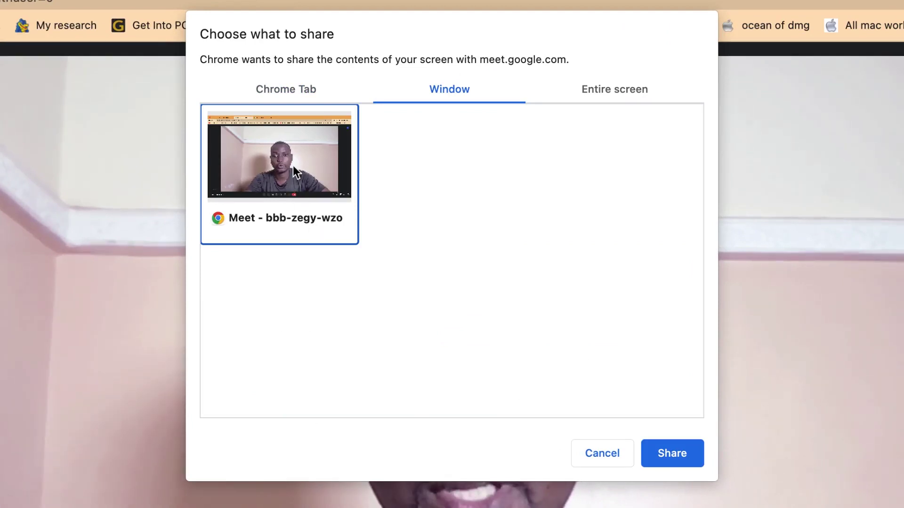
click(625, 84)
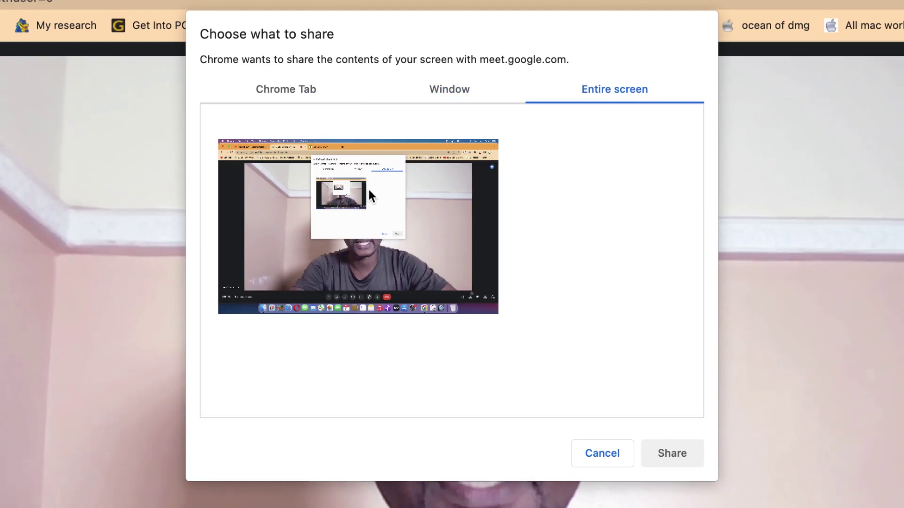
click(344, 258)
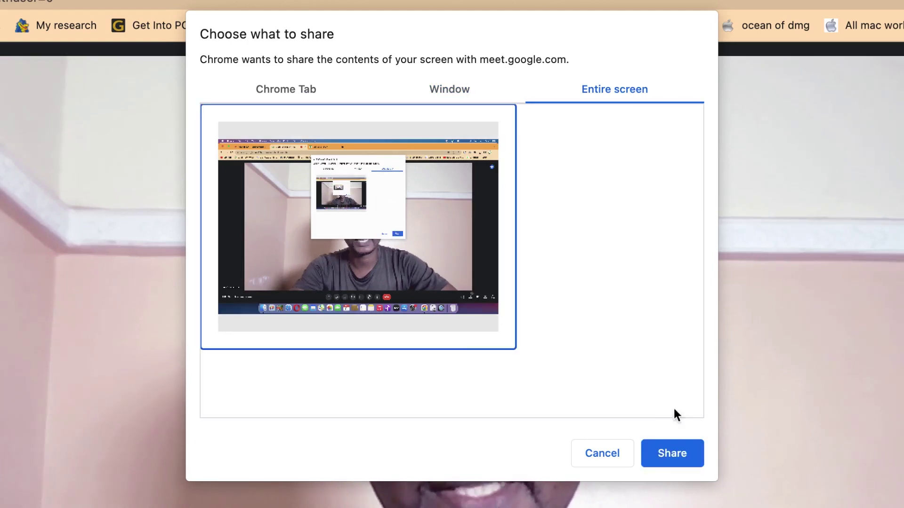
click(652, 459)
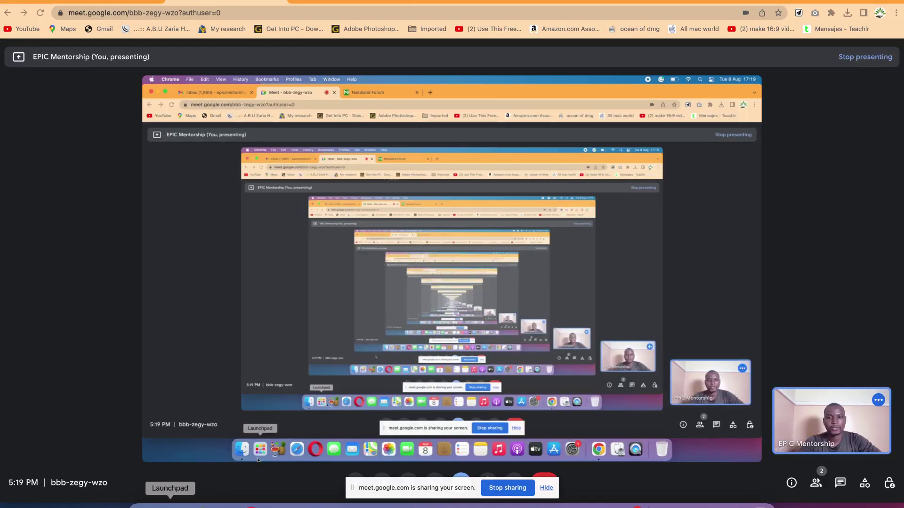
click(170, 505)
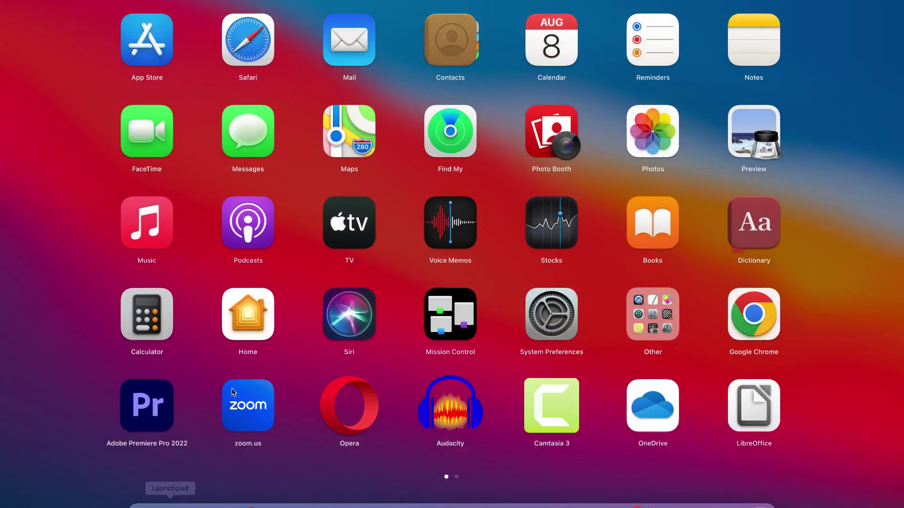
scroll(355, 169, right, 3)
scroll(401, 188, left, 3)
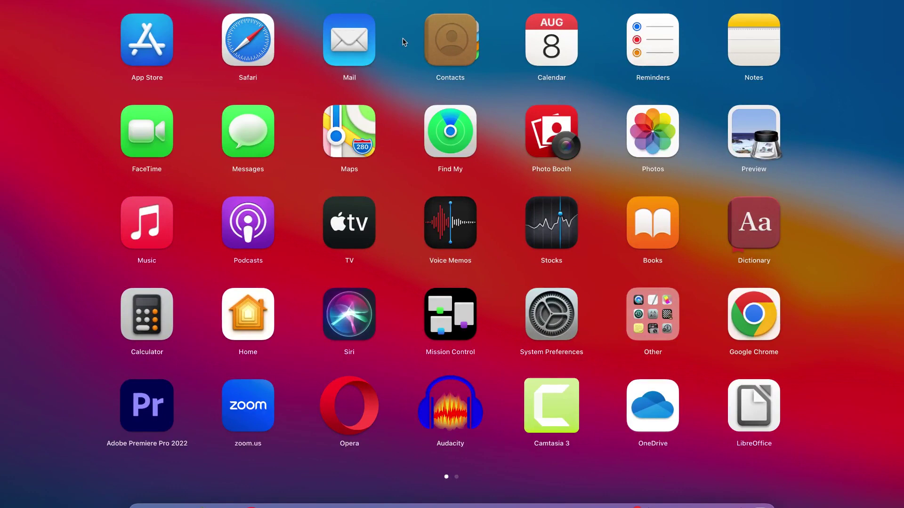
scroll(482, 171, right, 3)
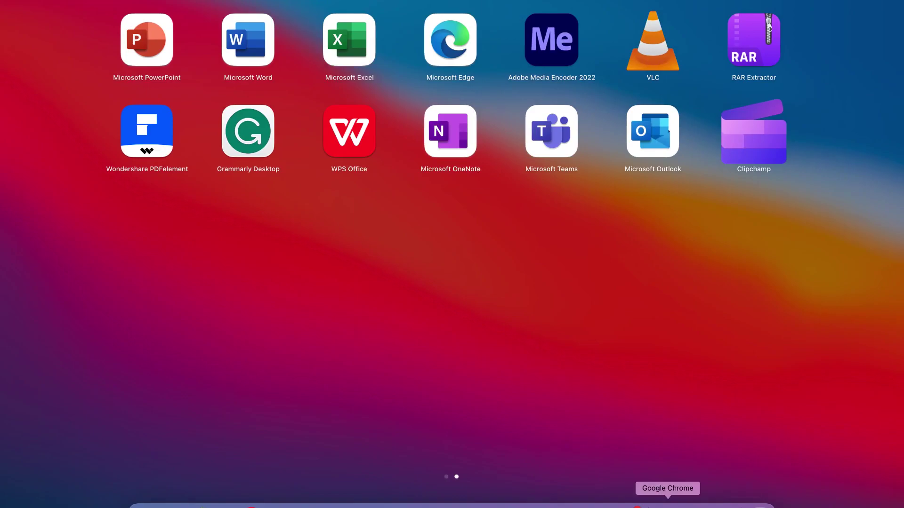
click(667, 505)
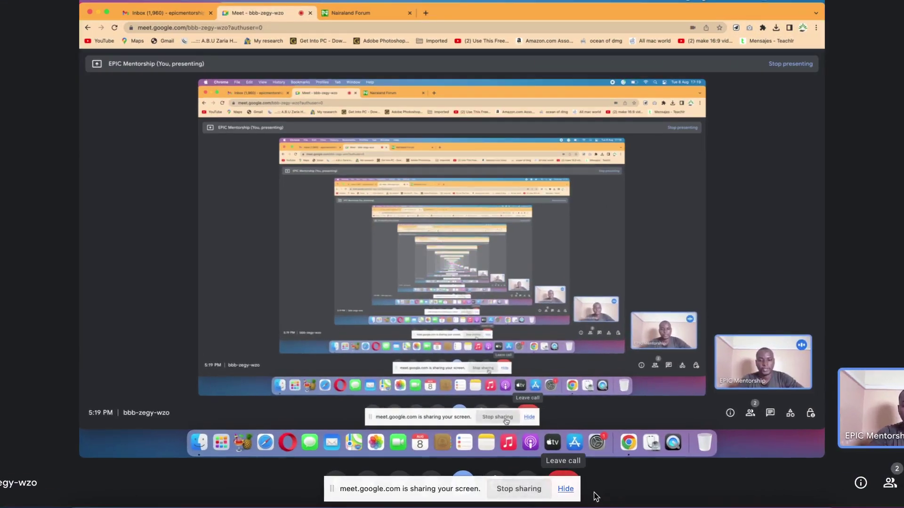
Step: End the screen presentation and raise a hand in the call
click(525, 491)
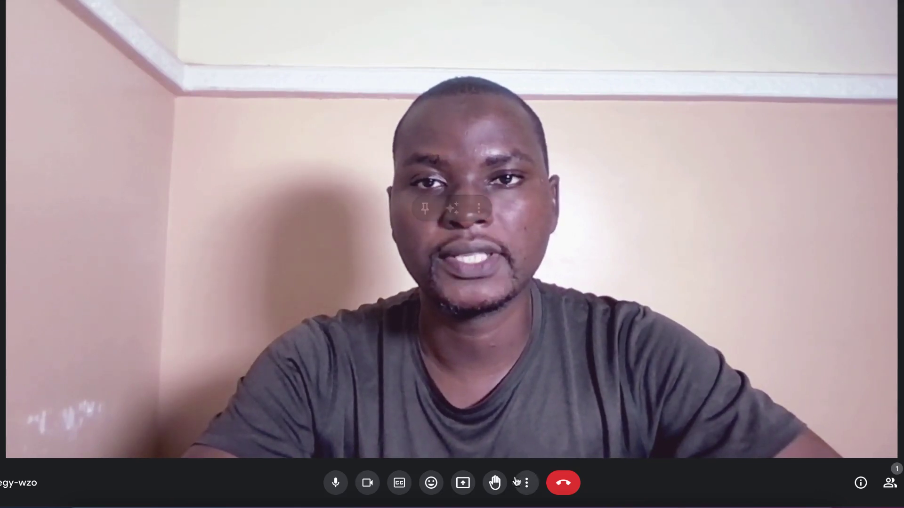
click(495, 484)
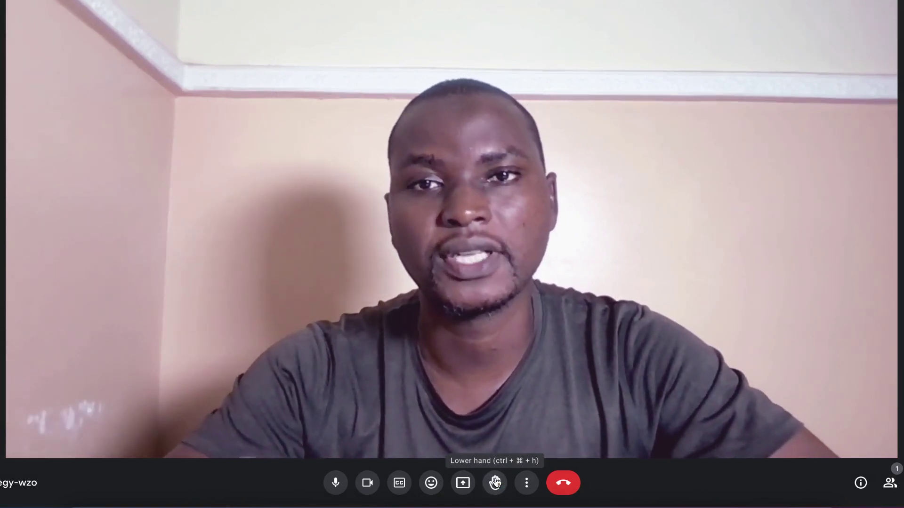
click(527, 481)
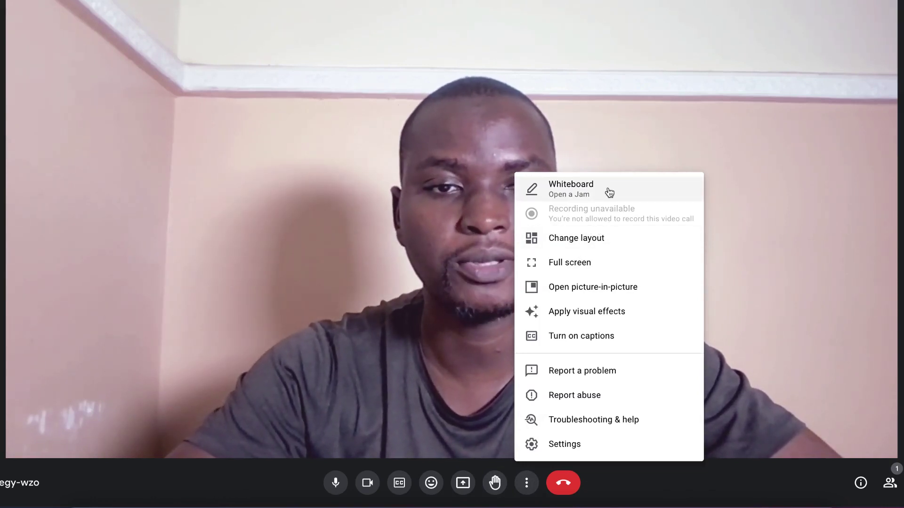
Step: Start a new whiteboard jam, 'bbb-zegy-wzo - Aug 8, 2023', from the Whiteboard option
click(608, 192)
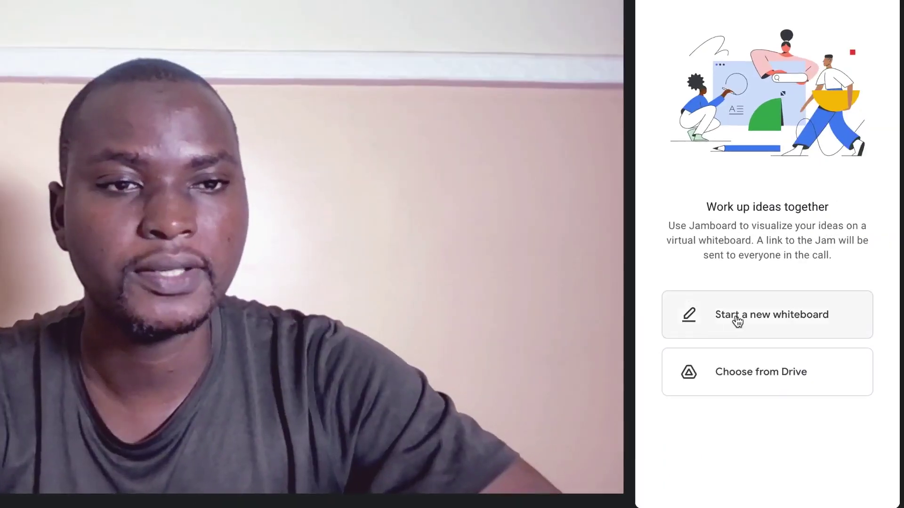
click(830, 301)
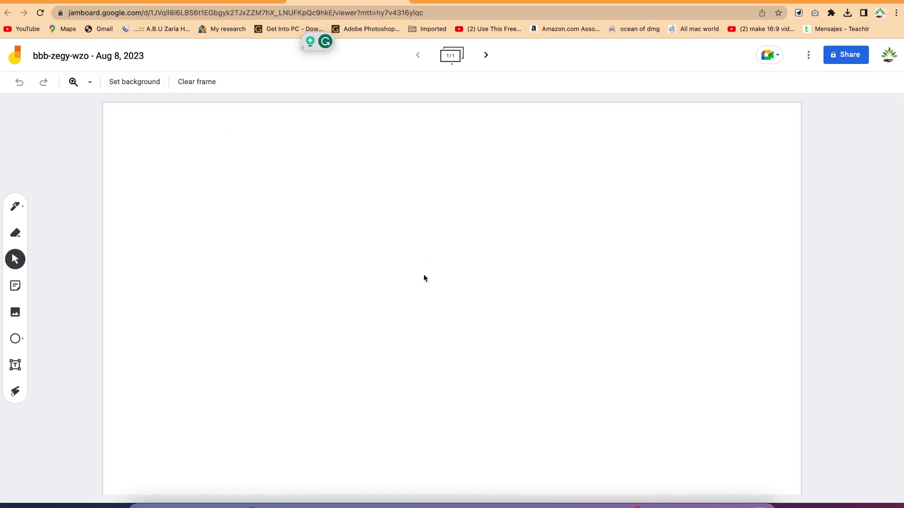
Step: Draw looping pen strokes on the board, erase parts of them, and begin a sticky note
click(14, 208)
drag(292, 212, 288, 176)
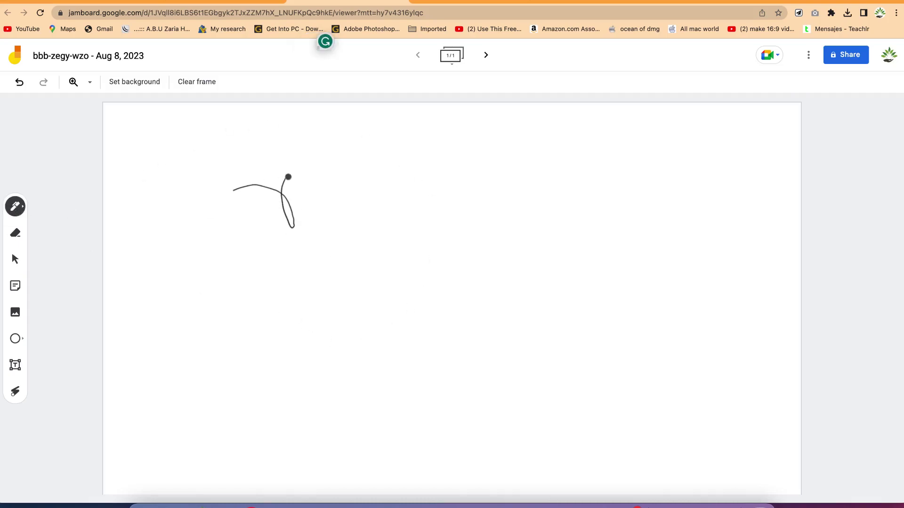
mouse_move(582, 182)
mouse_down()
mouse_move(626, 187)
mouse_move(644, 163)
mouse_up()
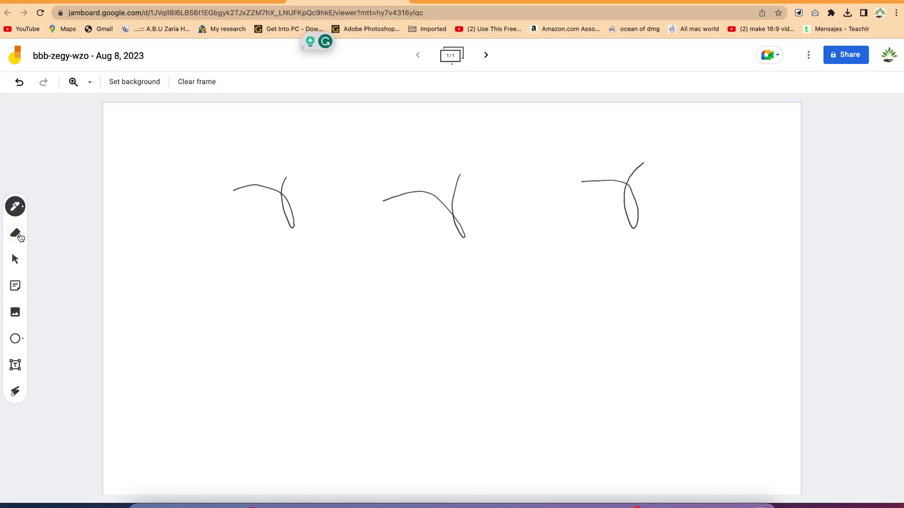
click(15, 234)
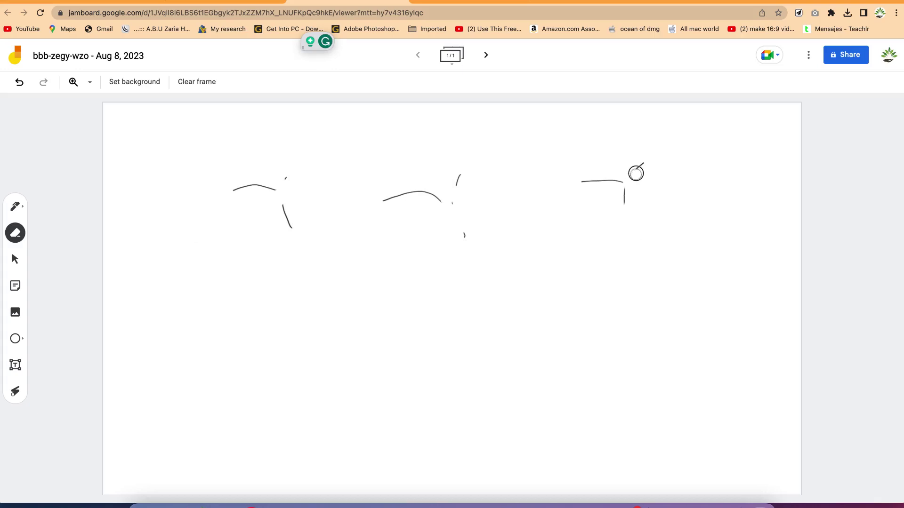
click(15, 259)
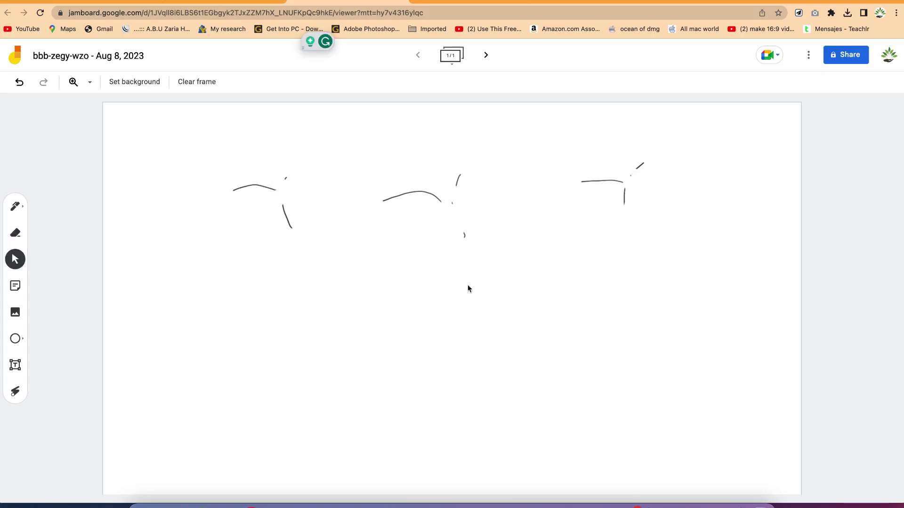
click(15, 289)
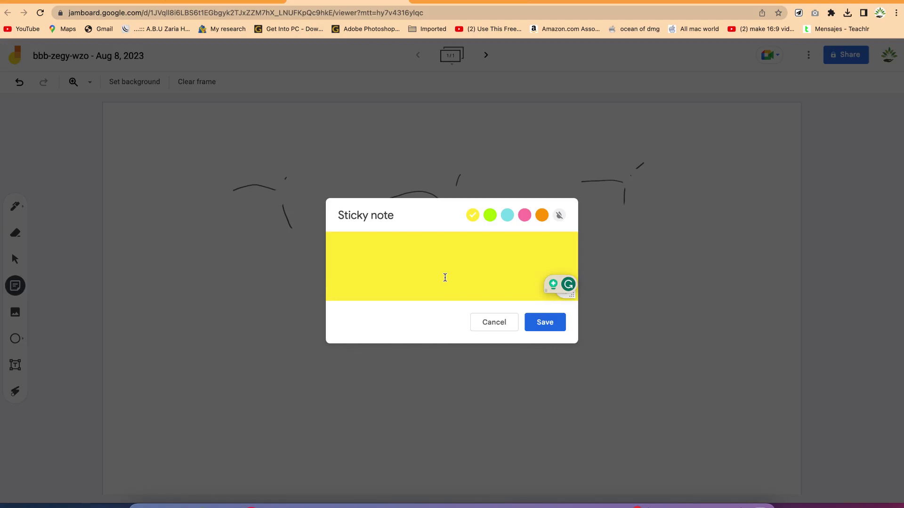
Step: Add a 'trial' sticky note and a green sticky note with sample text
text(trial)
key(Return)
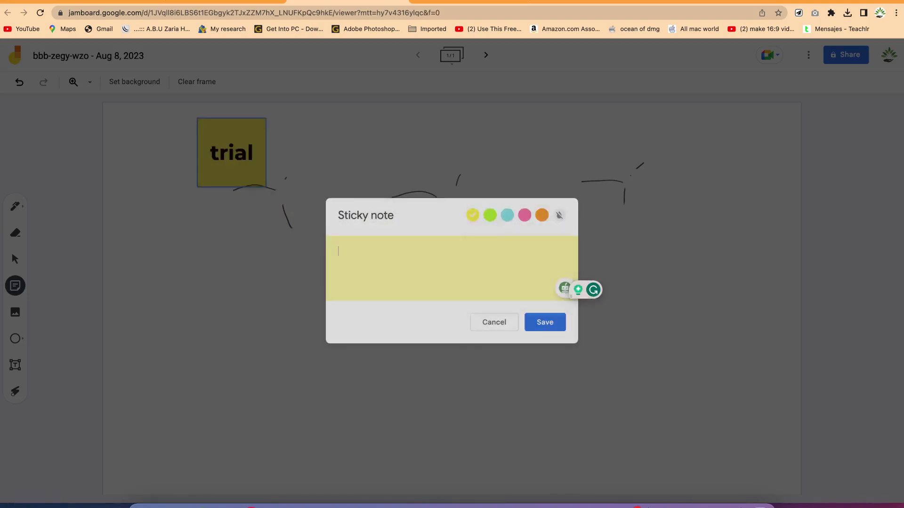
text(sdfsfdfs)
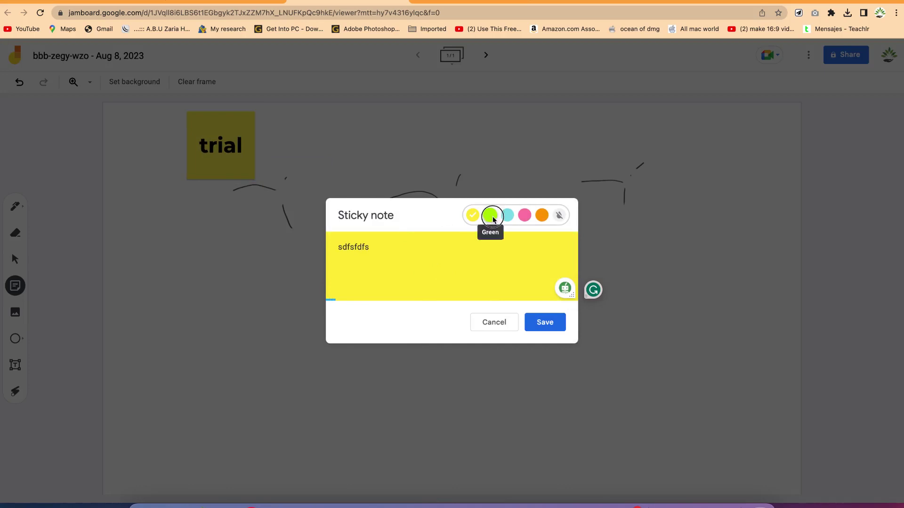
click(490, 215)
click(548, 329)
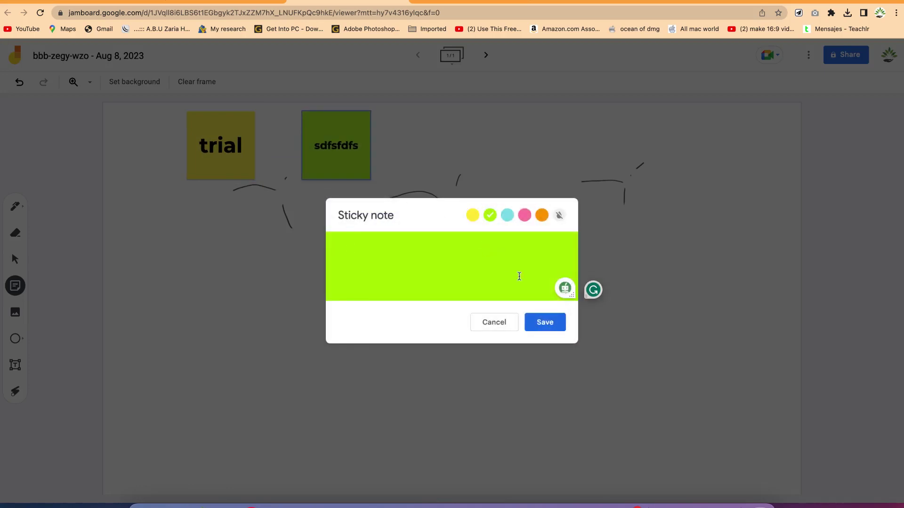
click(490, 323)
Step: Move the green note below the right-hand stroke and deselect it
mouse_move(338, 147)
mouse_down()
mouse_move(440, 209)
mouse_move(648, 255)
mouse_up()
click(655, 190)
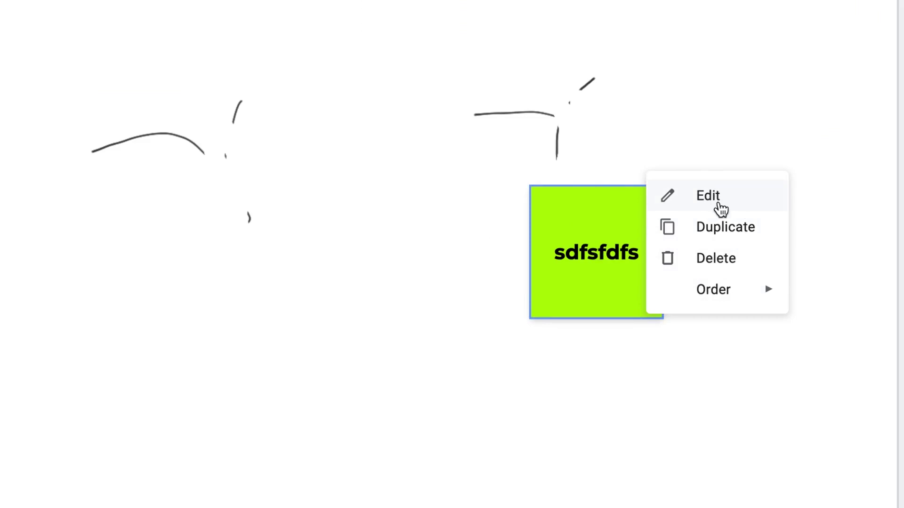
mouse_move(739, 292)
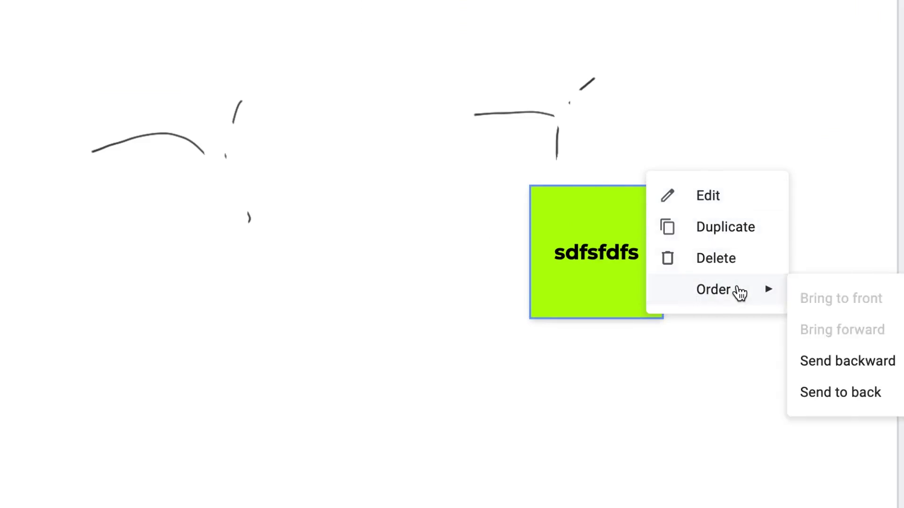
click(440, 488)
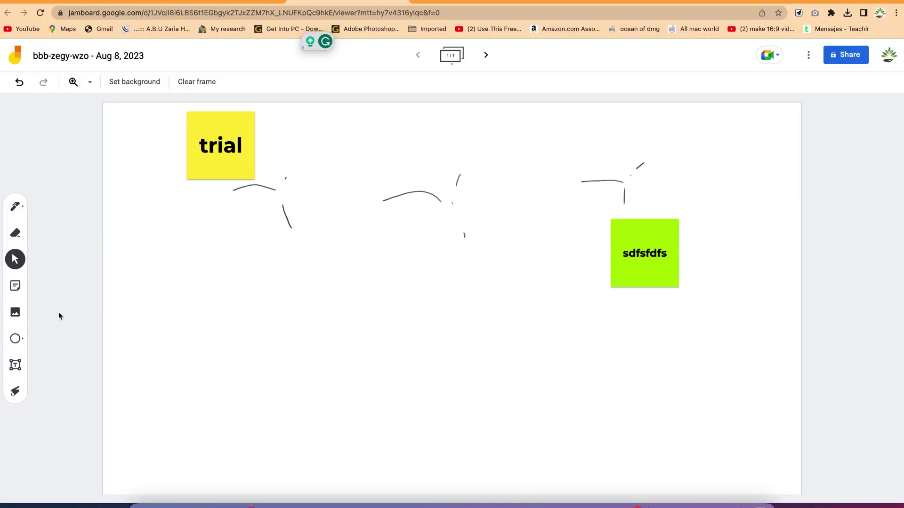
click(16, 314)
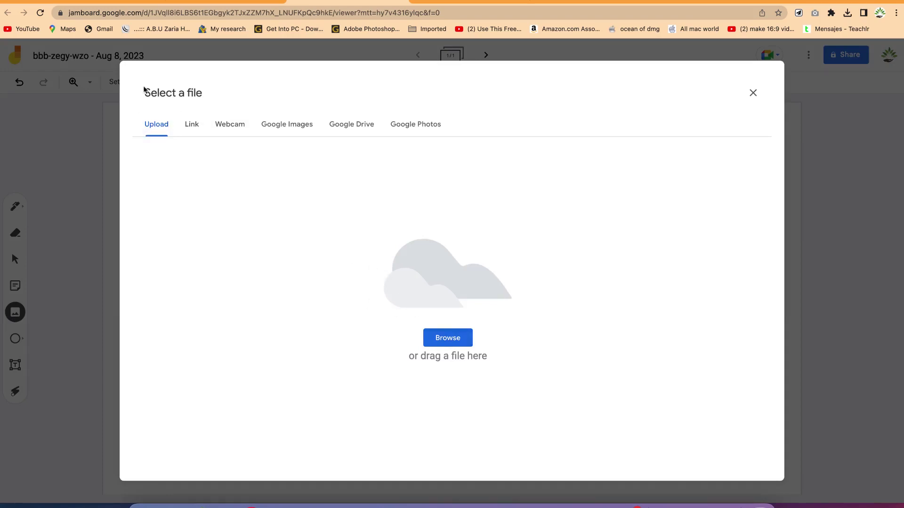
Step: Browse the Link, Webcam, Google Images, Drive and Photos sources, block camera access, and close the picker
click(196, 127)
click(235, 128)
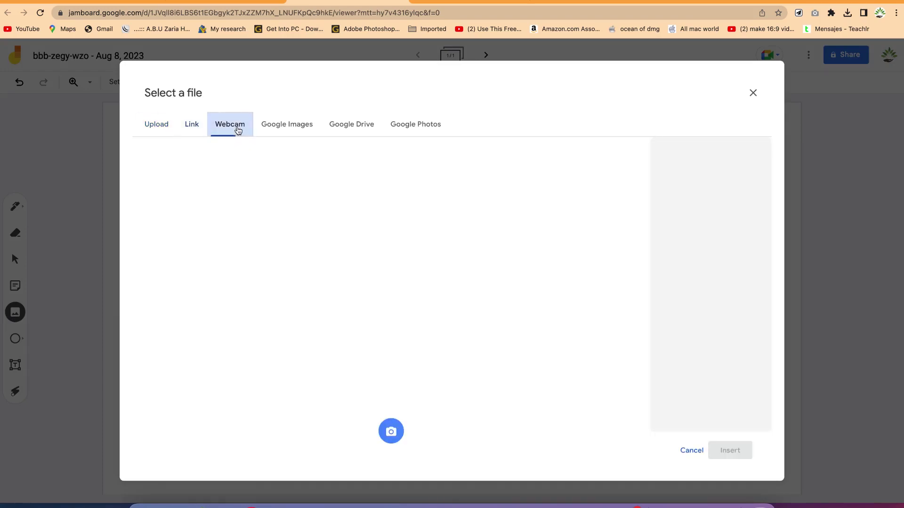
click(291, 125)
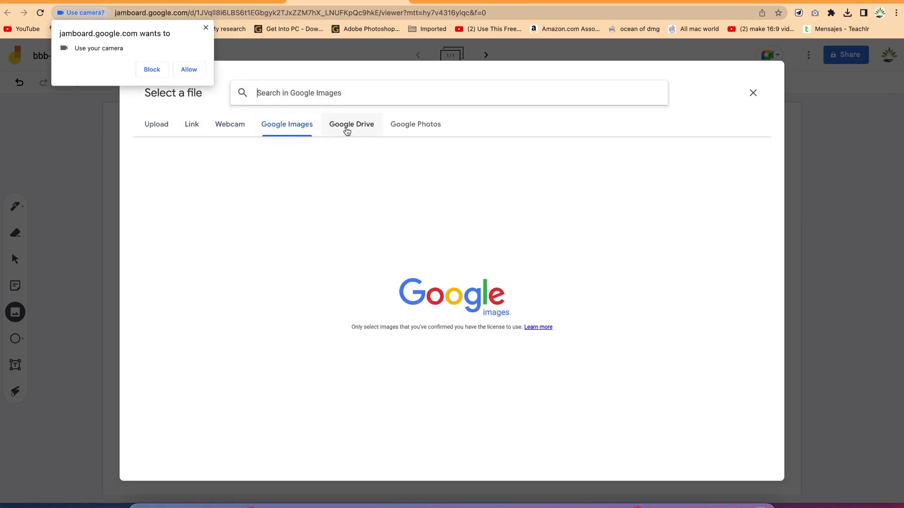
click(346, 131)
click(402, 129)
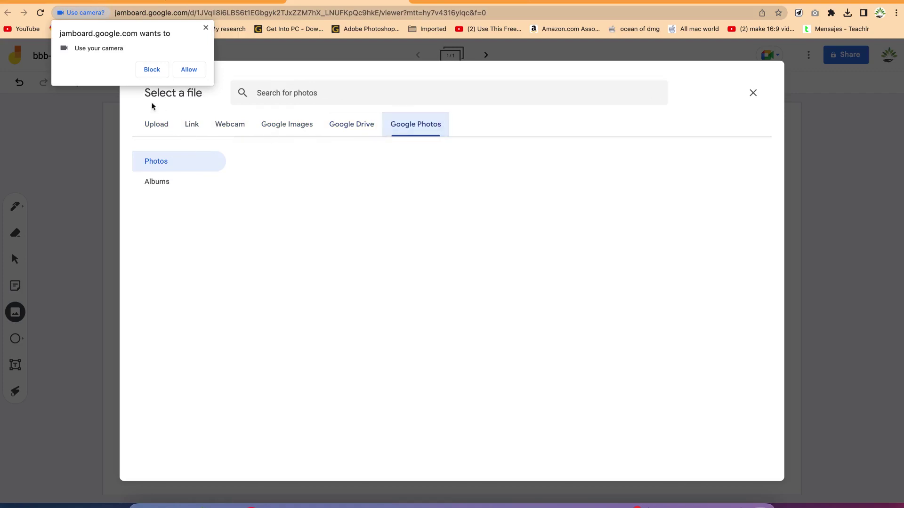
click(381, 138)
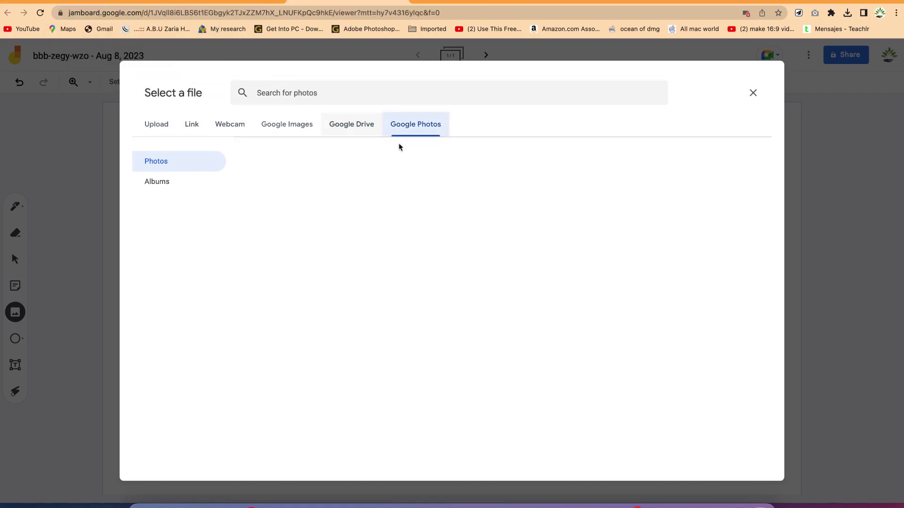
click(753, 93)
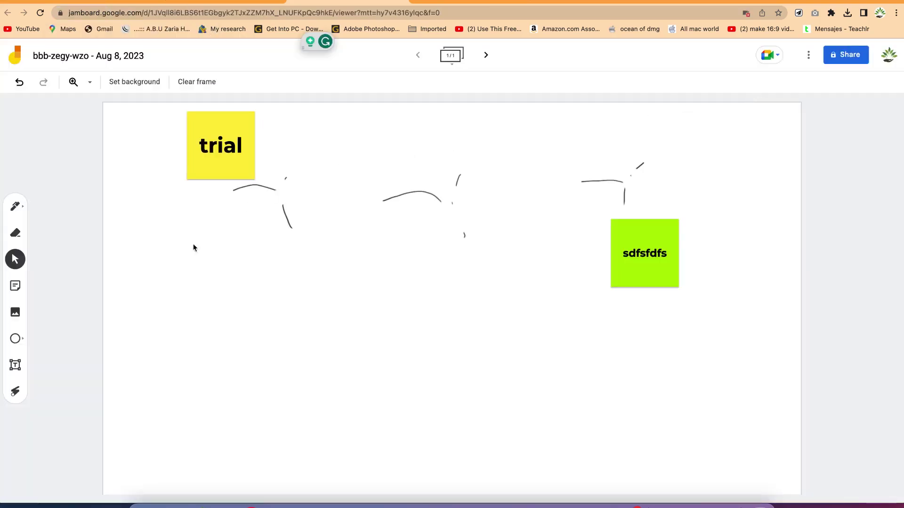
Step: Draw an ellipse on the left and a triangle at the lower right of the board
click(16, 339)
drag(219, 287, 343, 365)
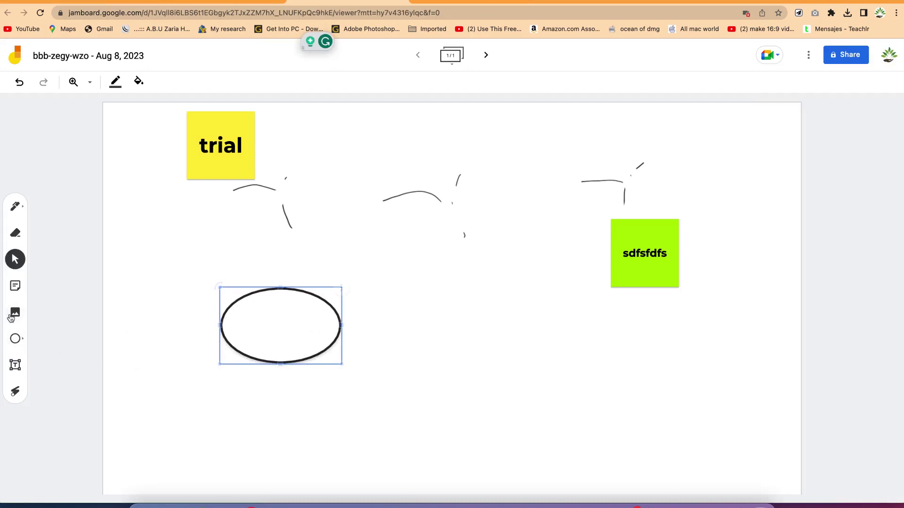
click(17, 341)
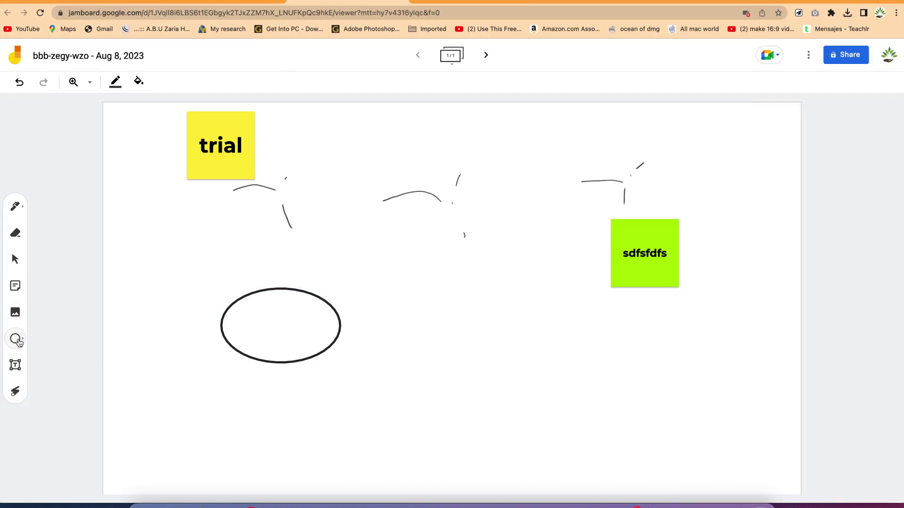
click(25, 341)
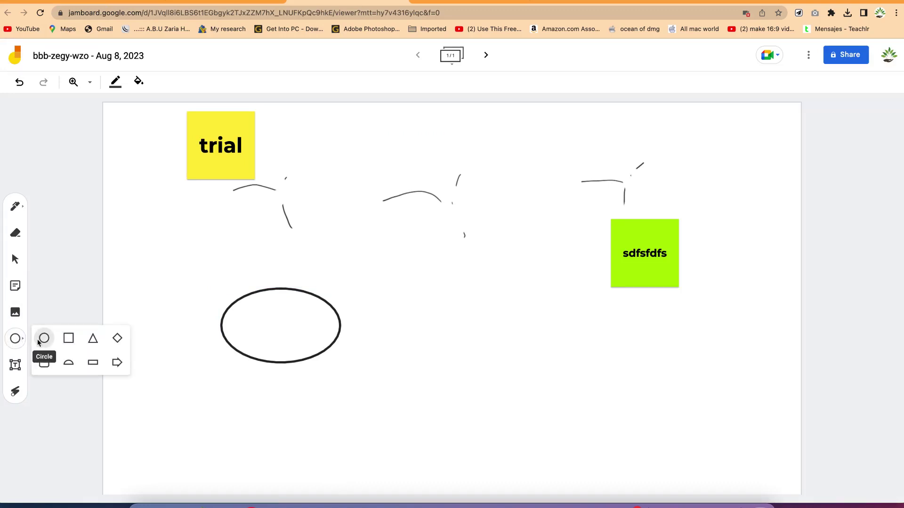
click(90, 344)
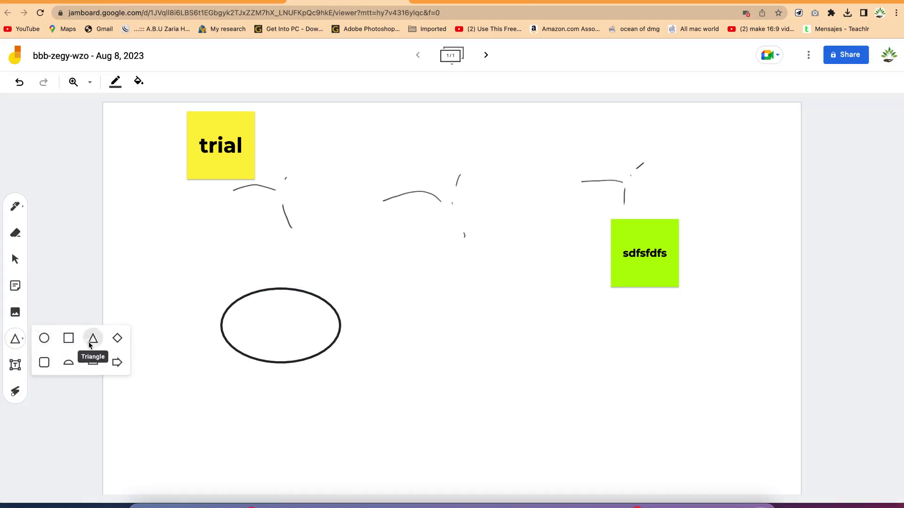
drag(447, 362, 650, 431)
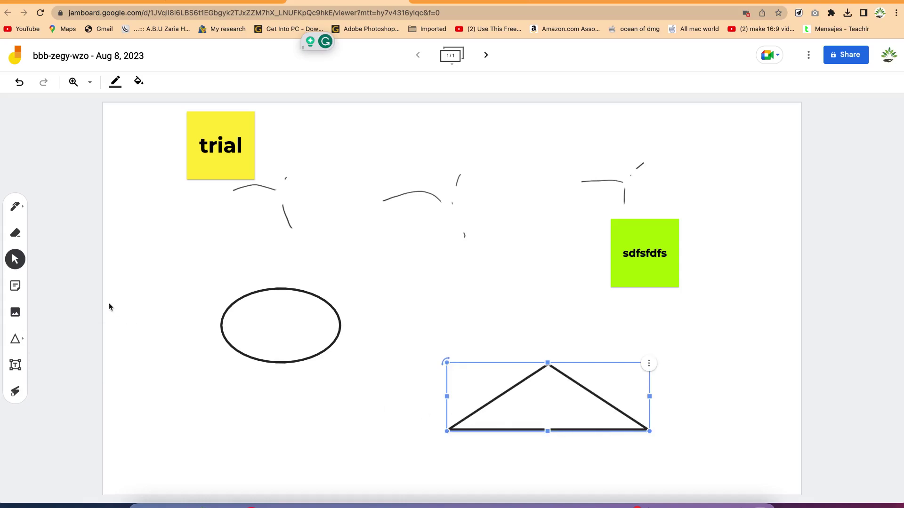
Step: Add a text box reading 'sdfsdfsdfsdf' below the ellipse
click(16, 366)
click(306, 402)
text(sdfsdf)
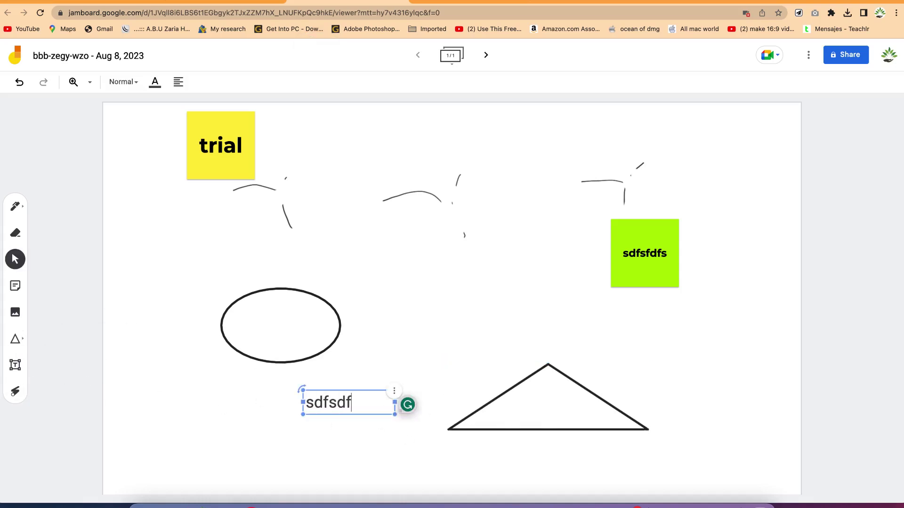
text(sdfsdf)
click(483, 263)
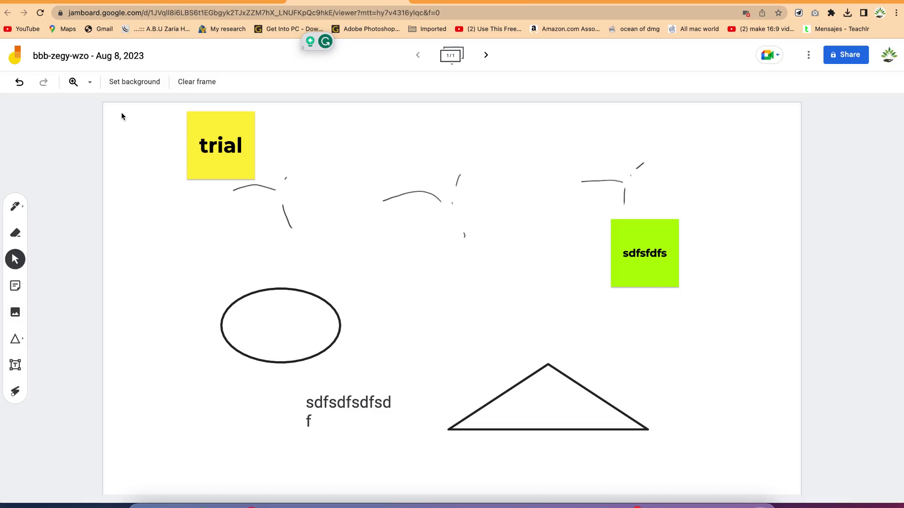
click(130, 84)
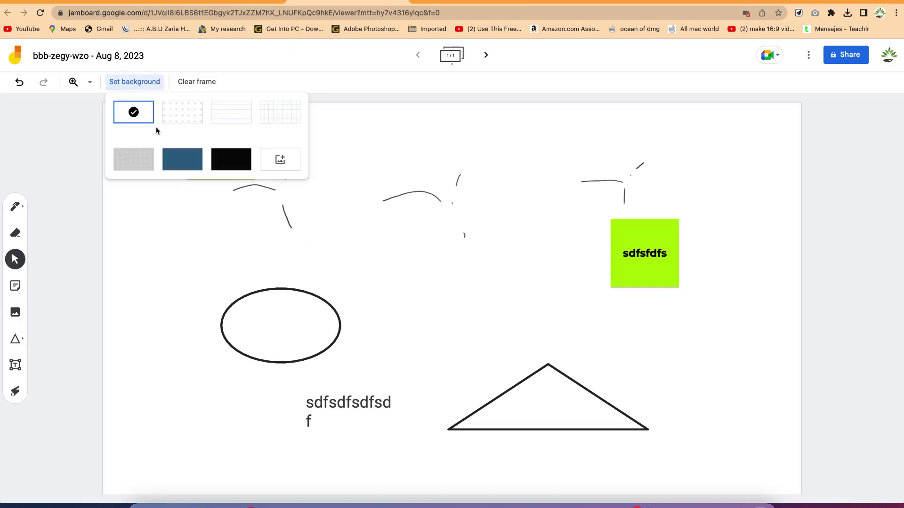
Step: Apply the dot-grid background, clear the entire frame, and return to the Meet call
click(201, 116)
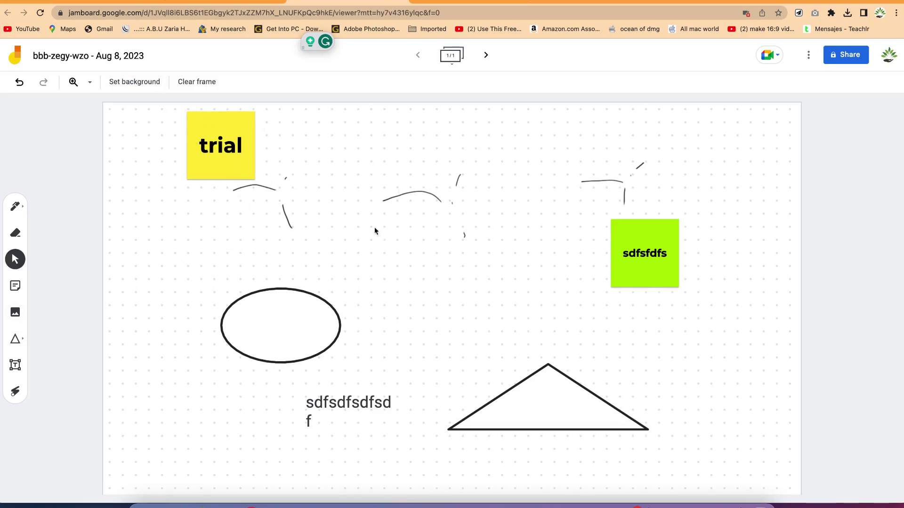
click(204, 86)
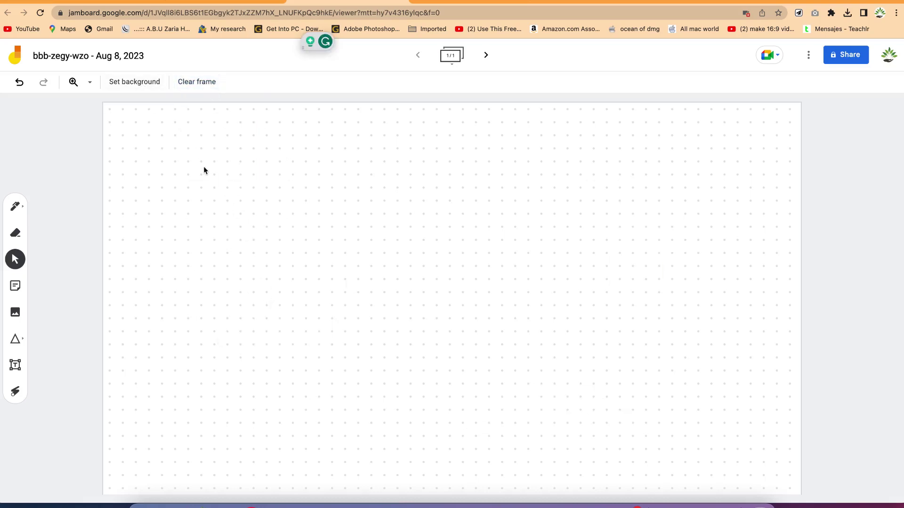
click(291, 3)
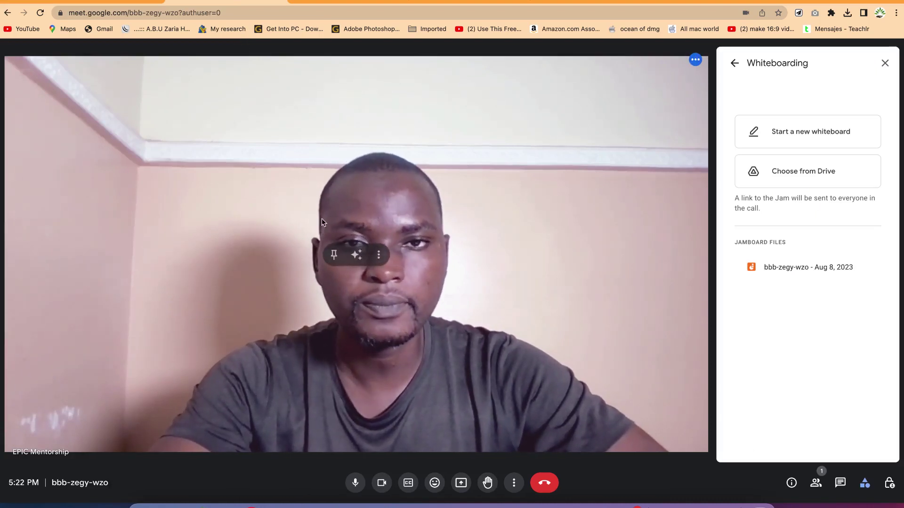
Step: Back in the Meet call, close the Whiteboarding panel and open the Change layout dialog
click(389, 1)
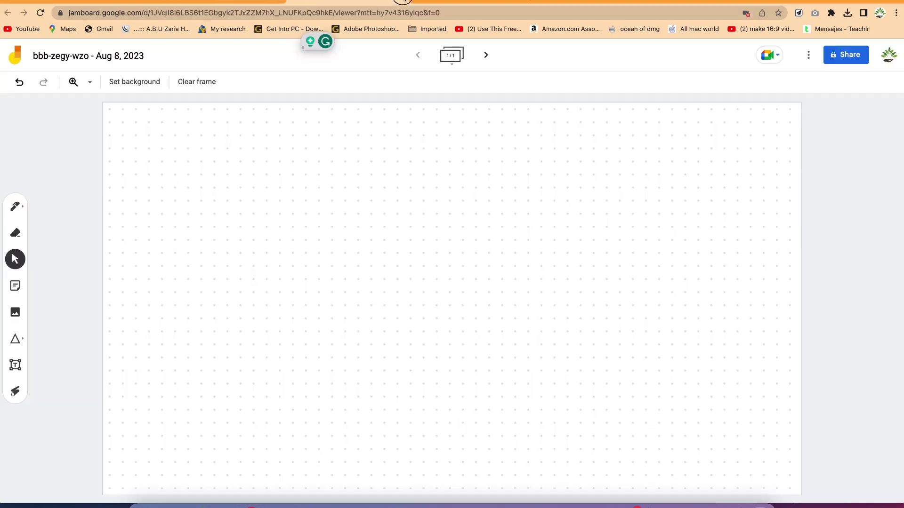
click(226, 3)
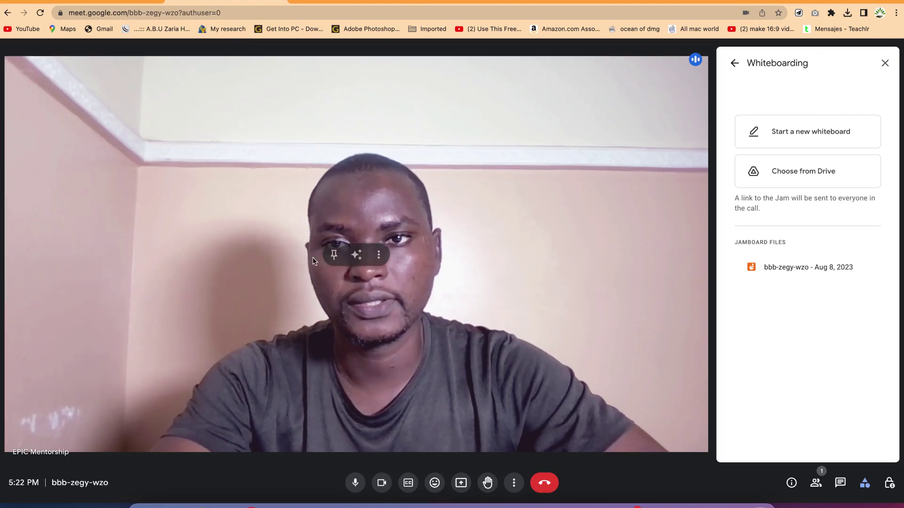
click(884, 63)
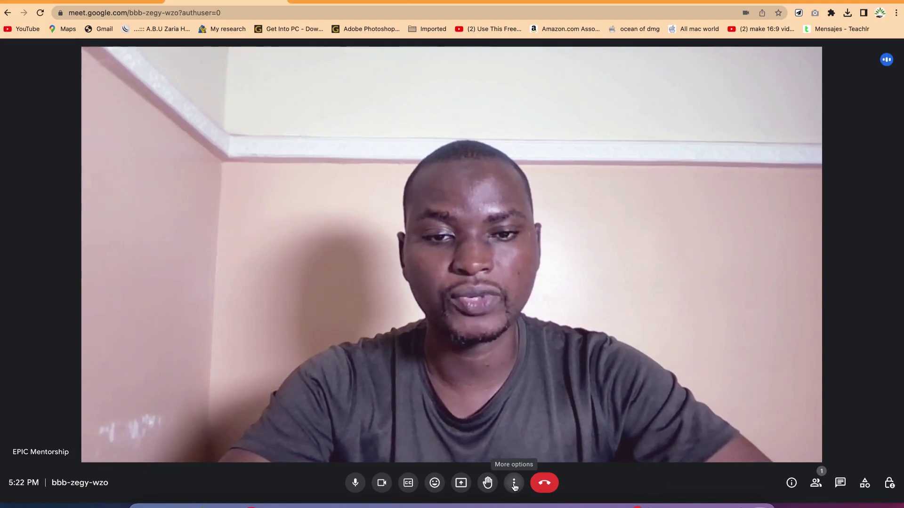
click(515, 484)
click(591, 288)
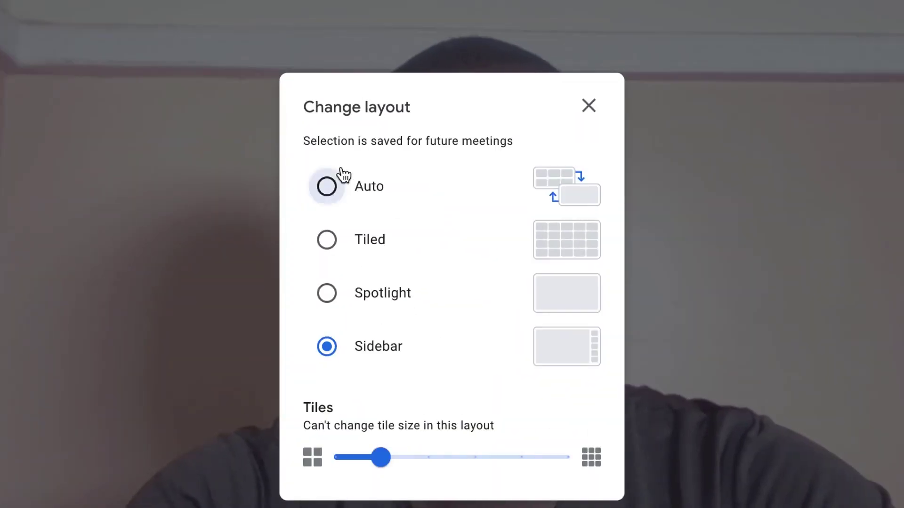
Step: Try the Auto, Tiled (with more maximum tiles), Spotlight and Sidebar layouts
click(343, 175)
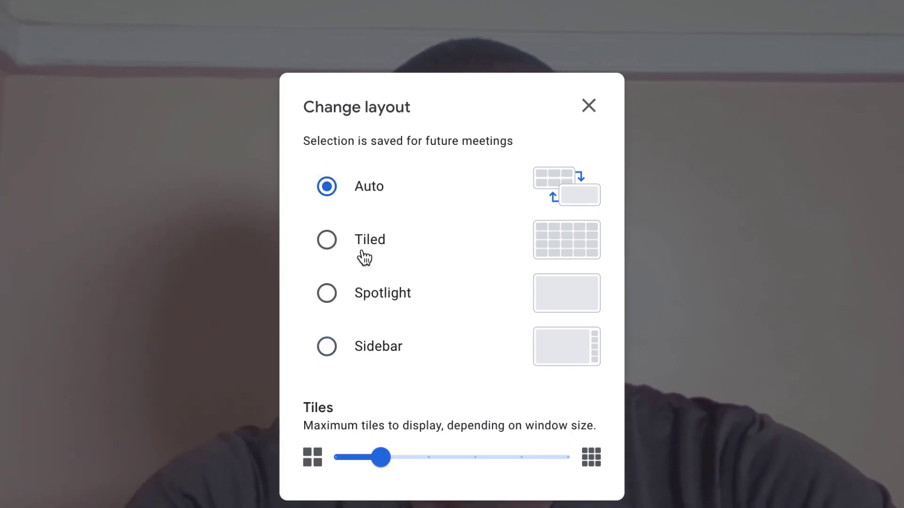
click(332, 241)
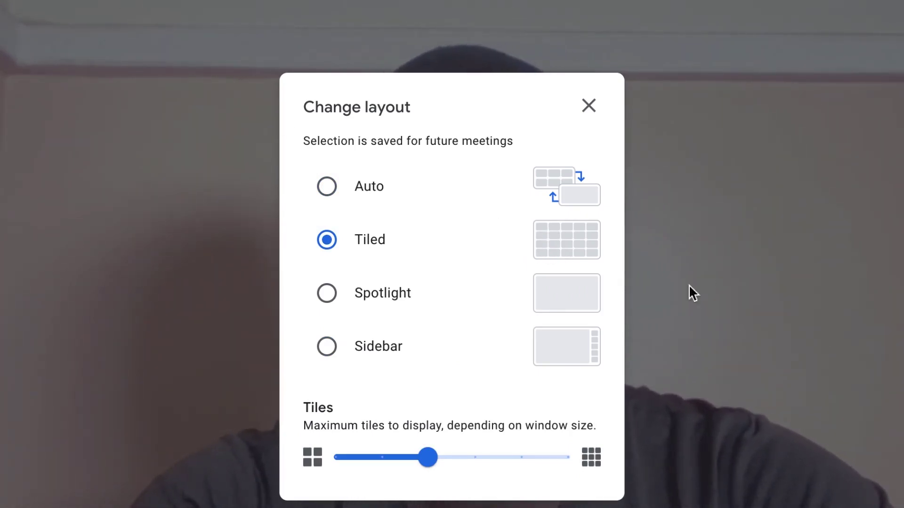
drag(436, 460, 375, 482)
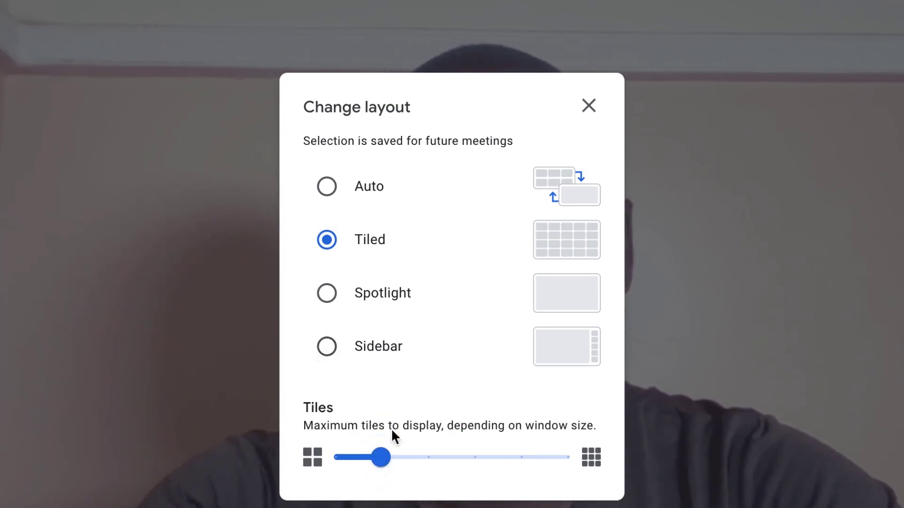
click(327, 298)
click(327, 348)
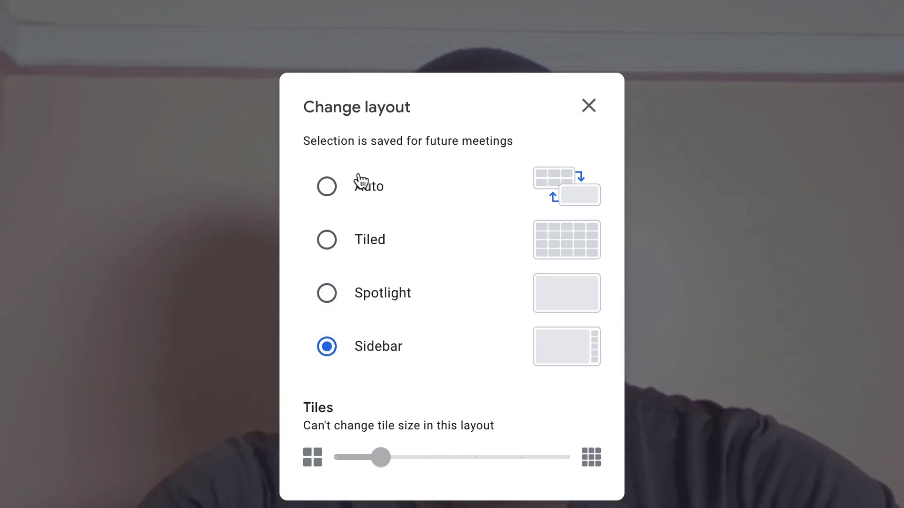
Step: Settle on the Auto layout and pop the call out into picture-in-picture
click(329, 190)
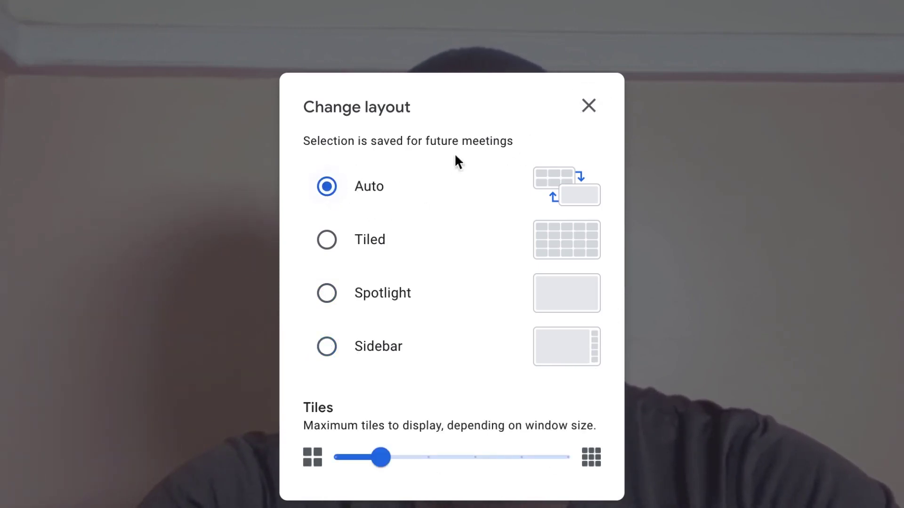
click(599, 115)
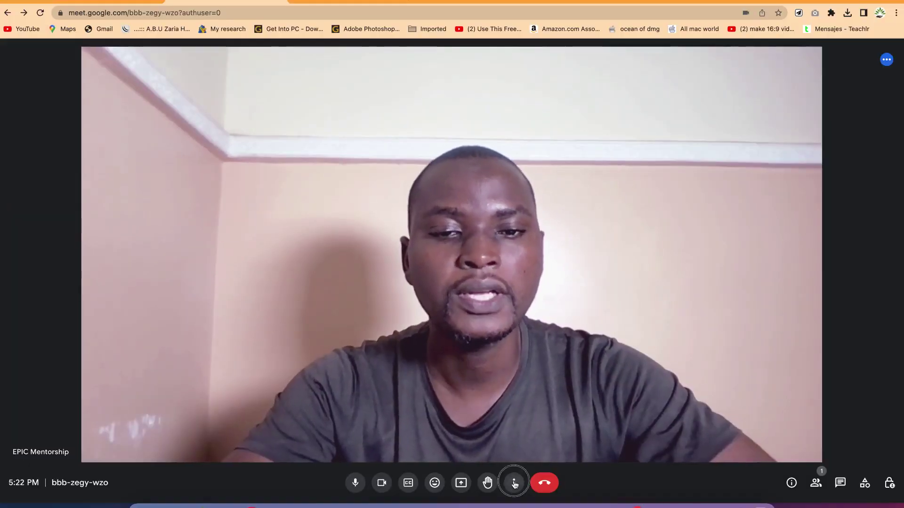
click(514, 483)
click(569, 321)
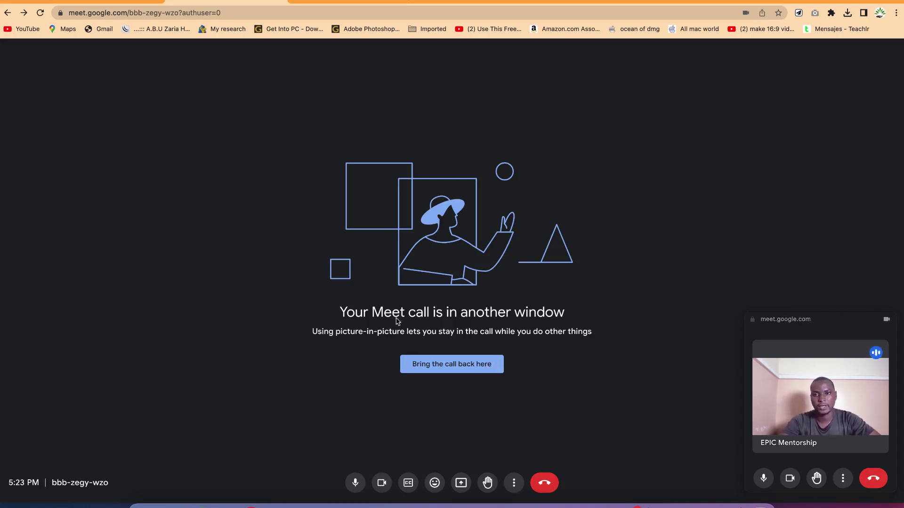
click(462, 367)
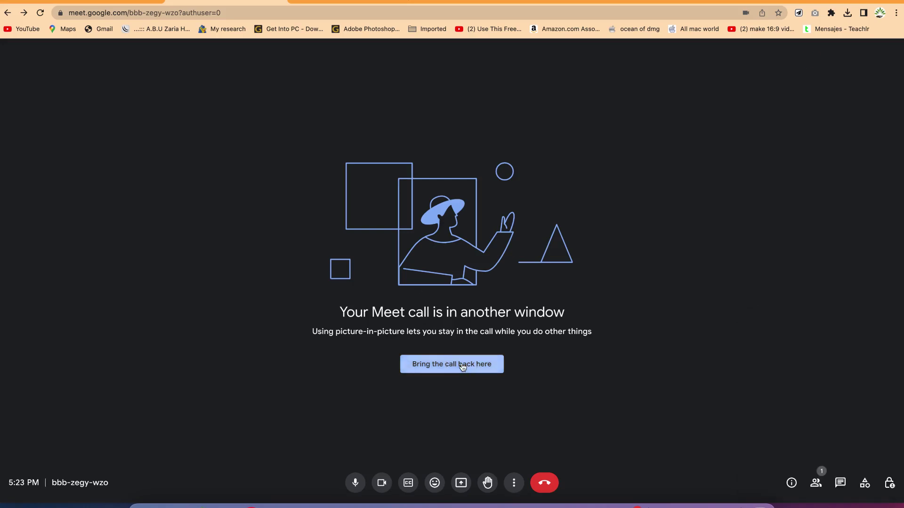